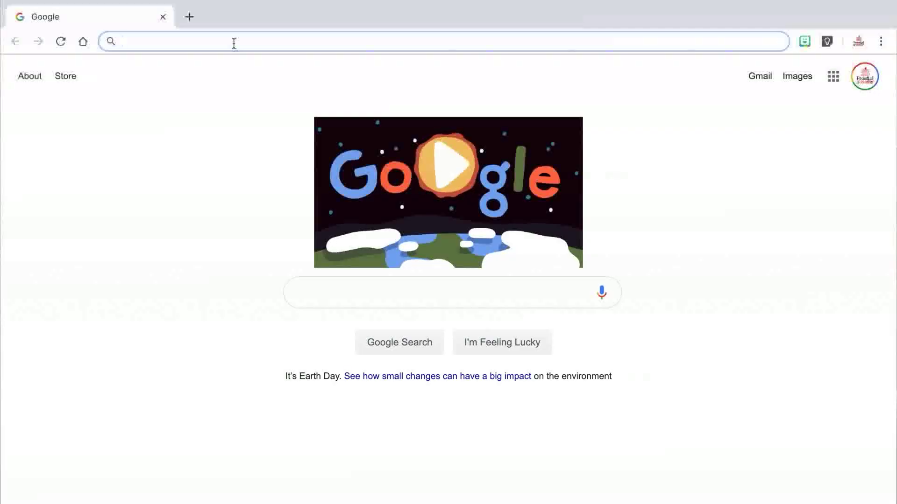
text(www.flippity.net)
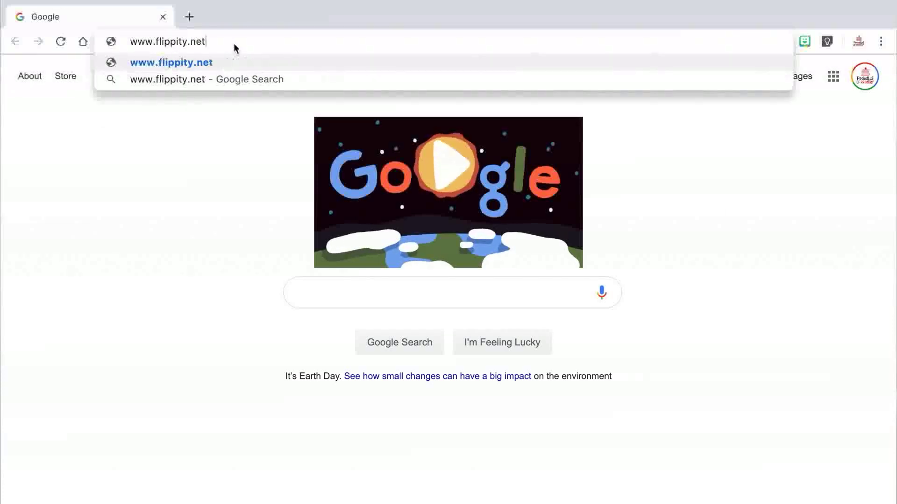
key(Return)
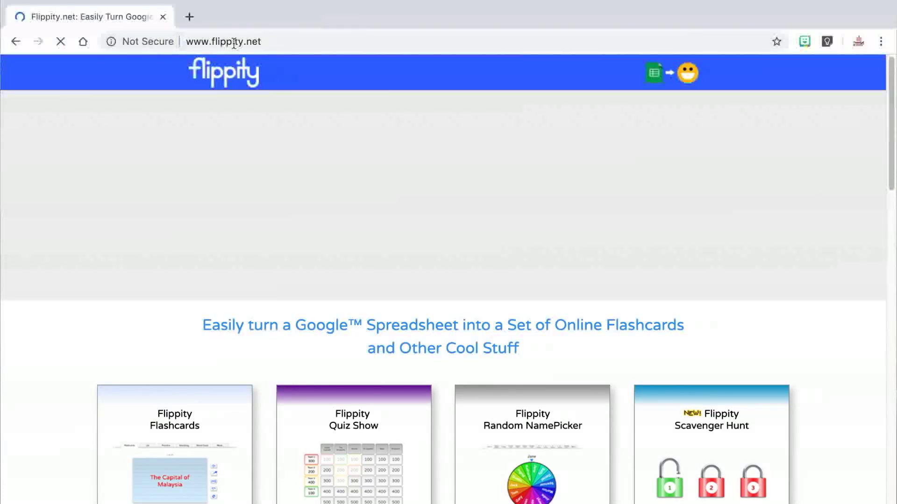
scroll(556, 222, down, 5)
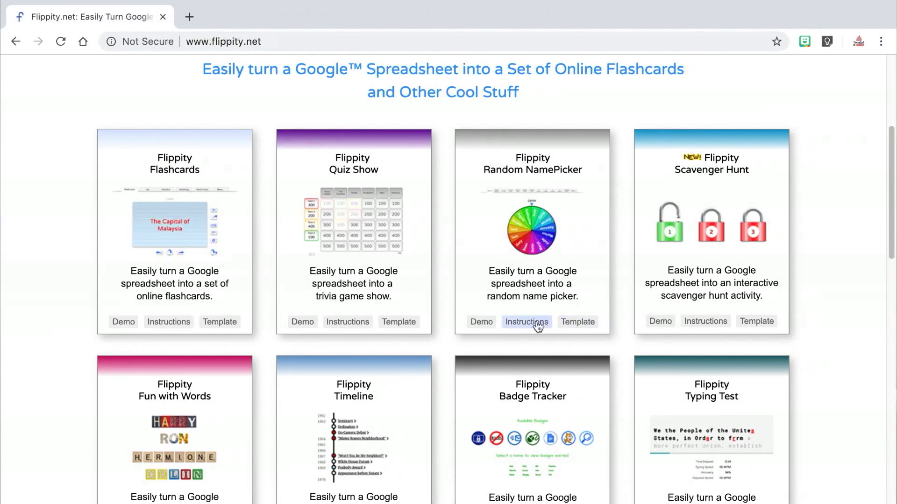
click(485, 322)
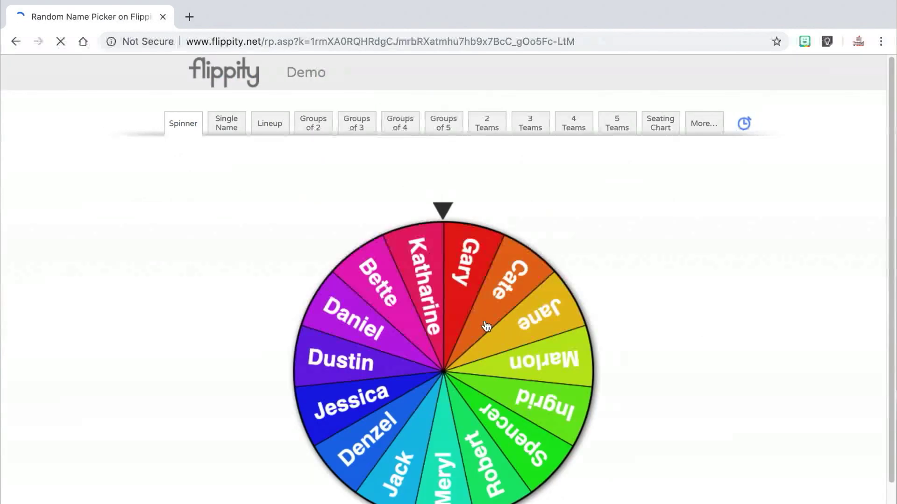
key(alt+Left)
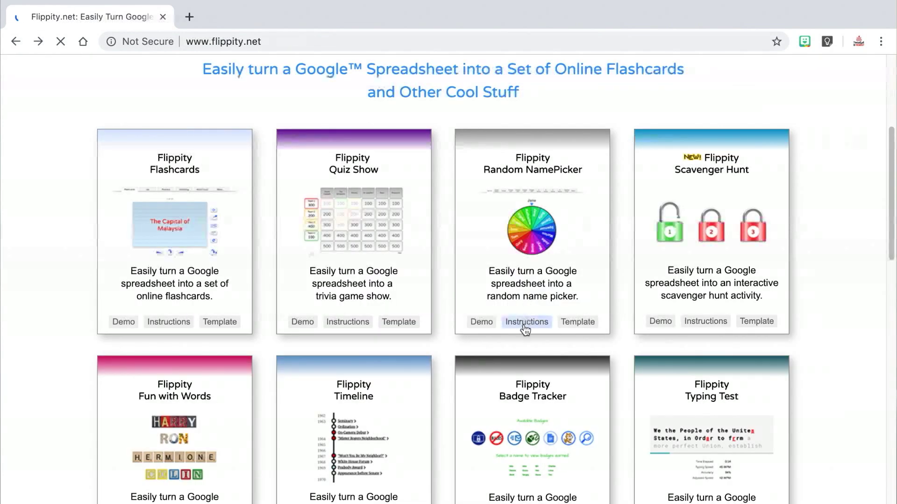
- Read through the Random Name Picker instructions and FAQ, then return to the home page
click(525, 322)
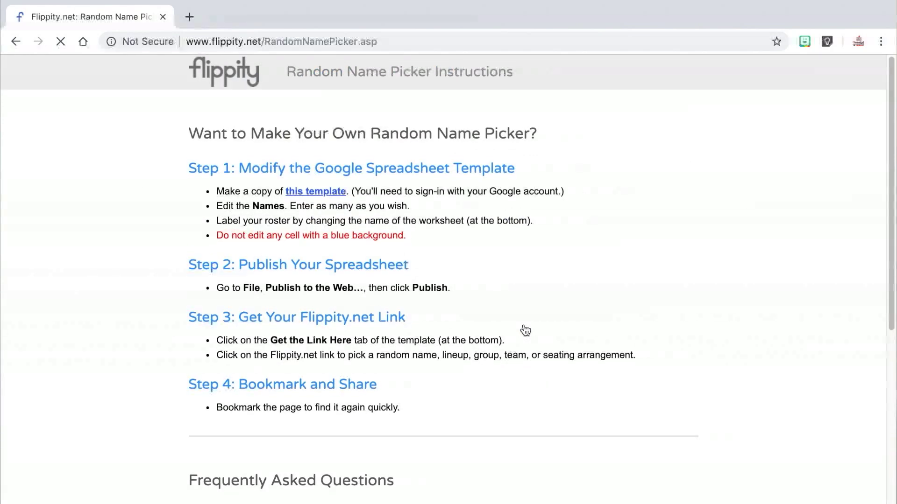
scroll(525, 331, down, 3)
scroll(525, 331, down, 5)
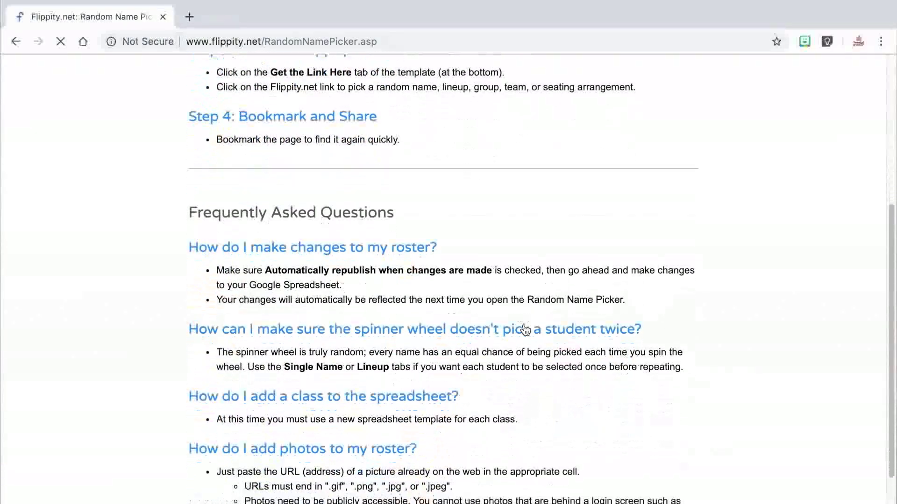
scroll(525, 329, up, 3)
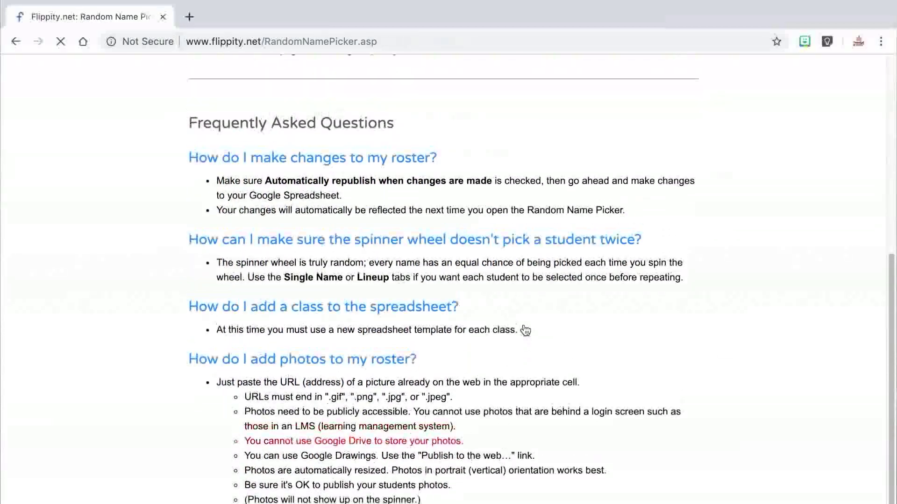
key(alt+Left)
- Copy the Random Name Picker template, title it with the teacher's class name, and bring up the Demo sheet's tab options
click(575, 323)
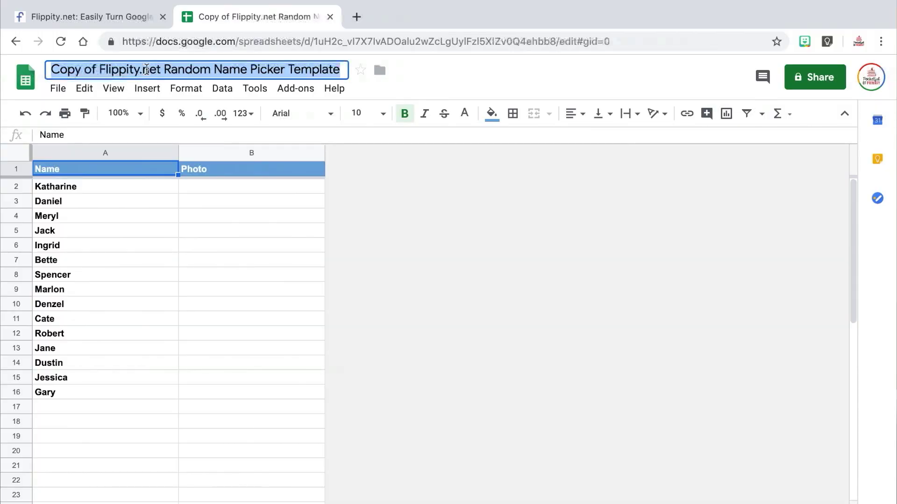
text(Ms. Fe)
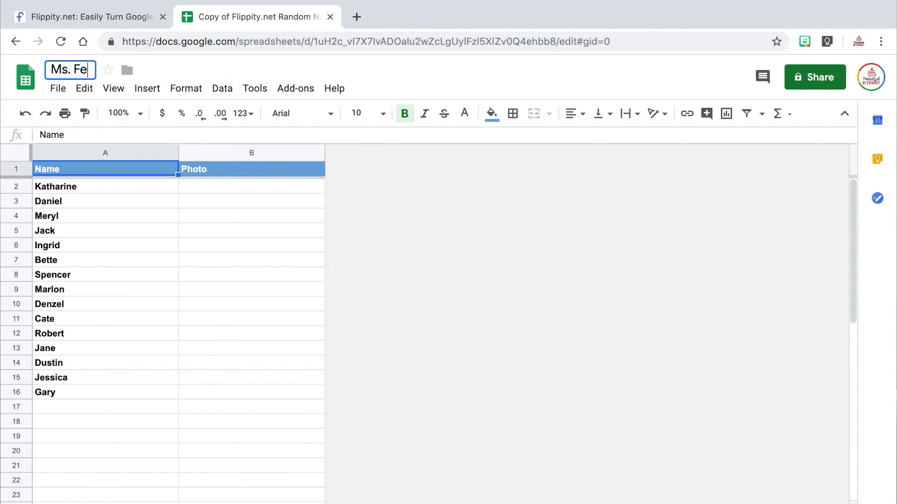
text(rre's Class)
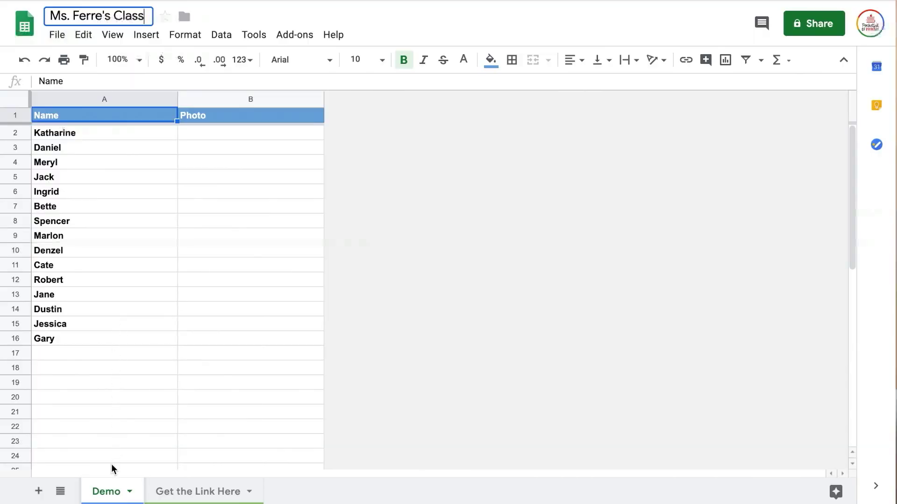
right_click(107, 491)
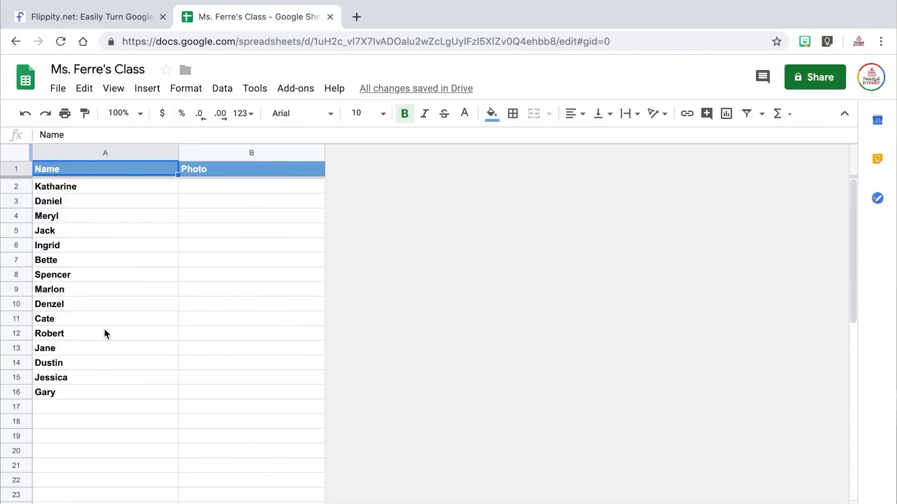
- Delete the sample names from column A
click(153, 190)
drag(151, 197, 147, 391)
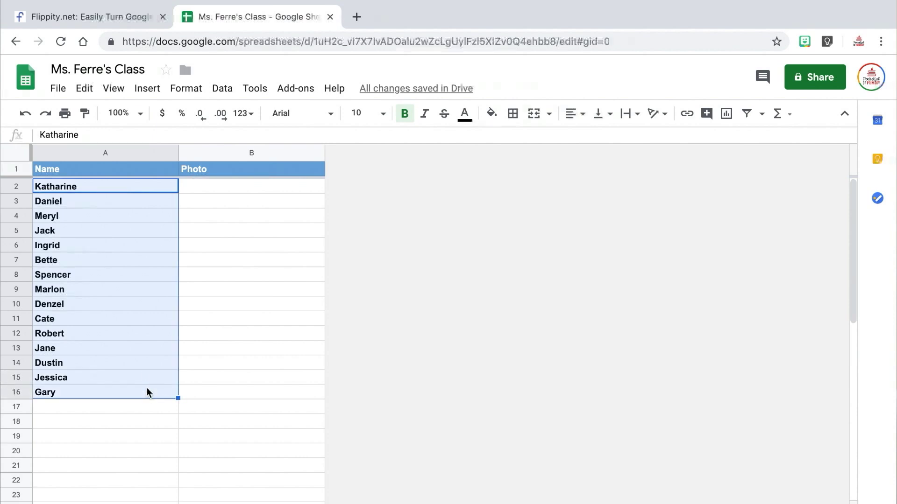
key(Delete)
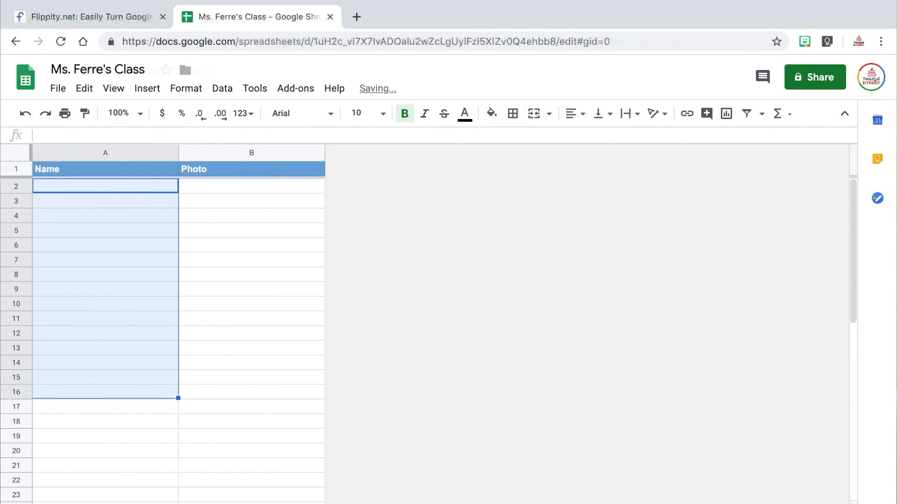
- Enter Student 1 through Student 30 down column A, starting at A2
click(106, 189)
text(Stud)
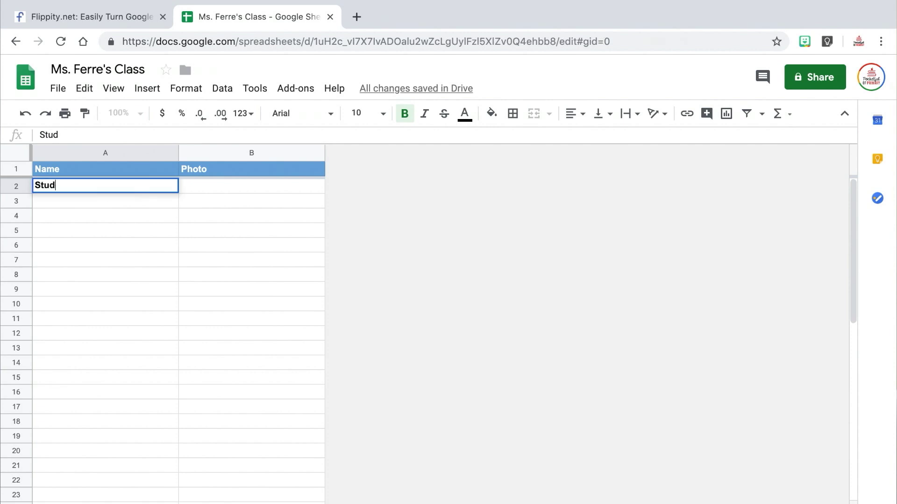
text(ent 1)
key(Return)
text(Studen)
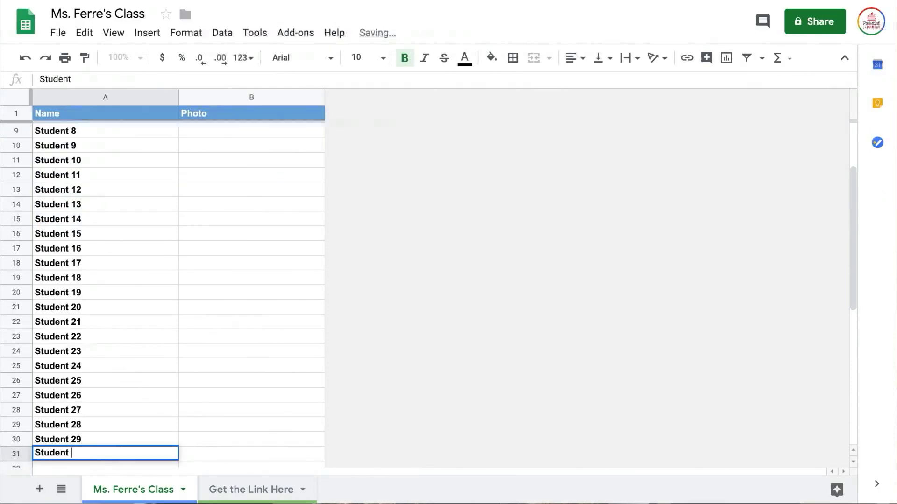
text(30)
key(Return)
scroll(283, 240, up, 10)
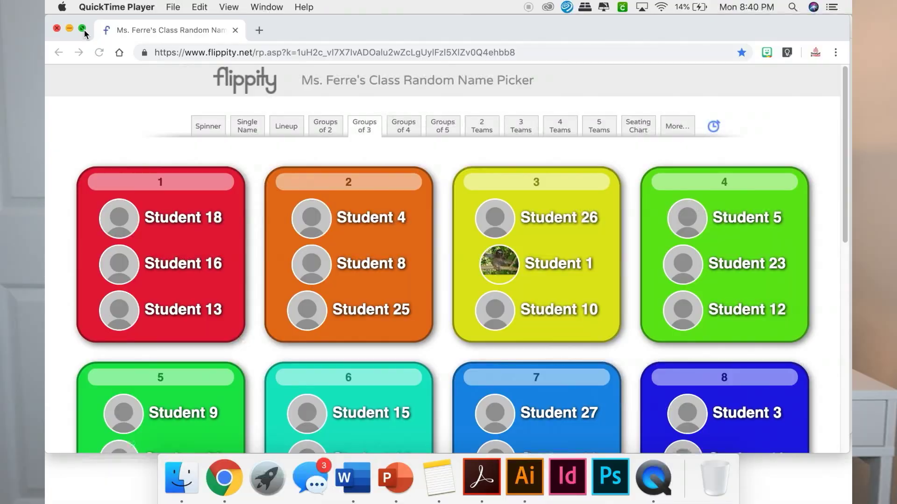
- Show the class picker's Groups of 3 view and scroll through the groups
click(77, 50)
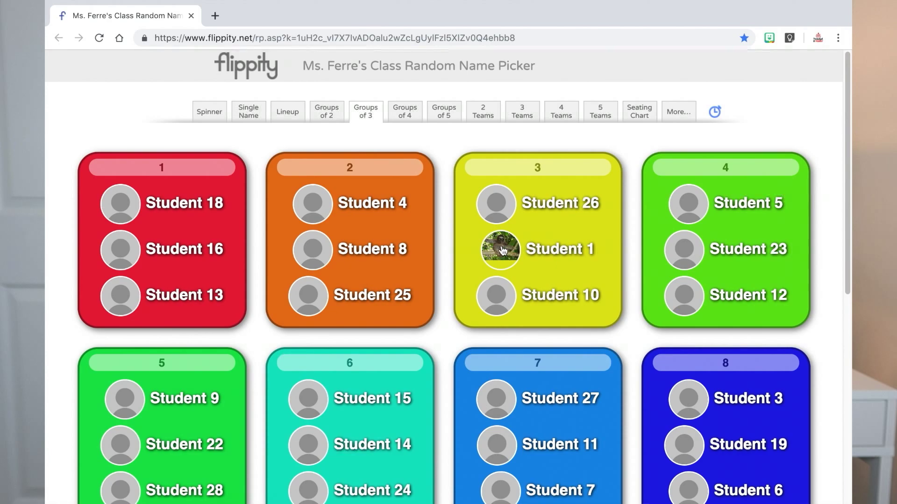
scroll(502, 251, down, 6)
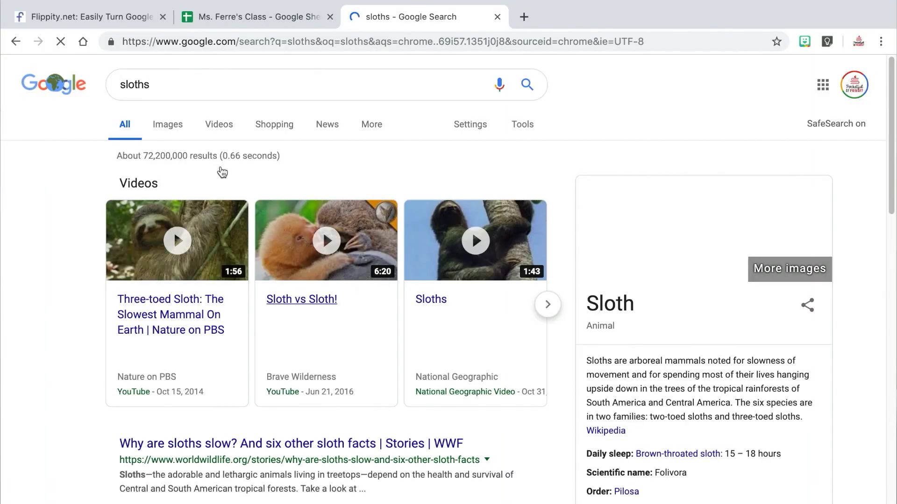
- Copy the first sloth image's address and paste it into Photo cell B2
click(171, 129)
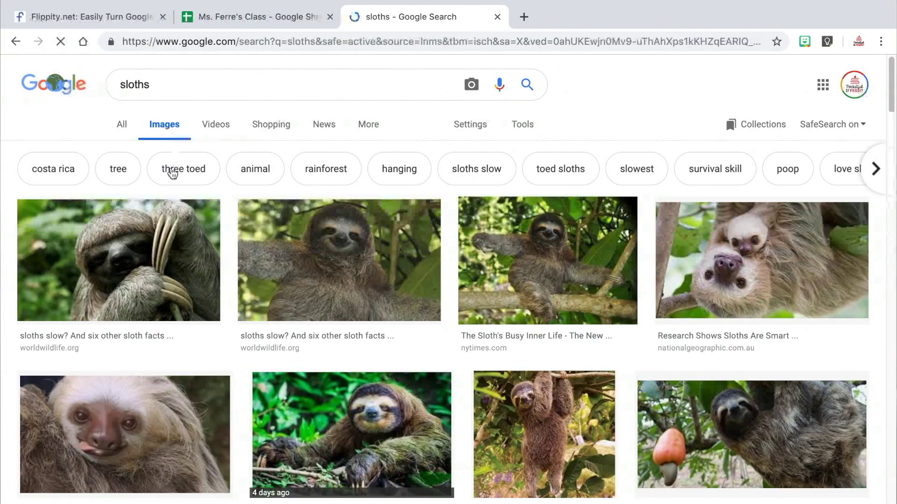
right_click(145, 242)
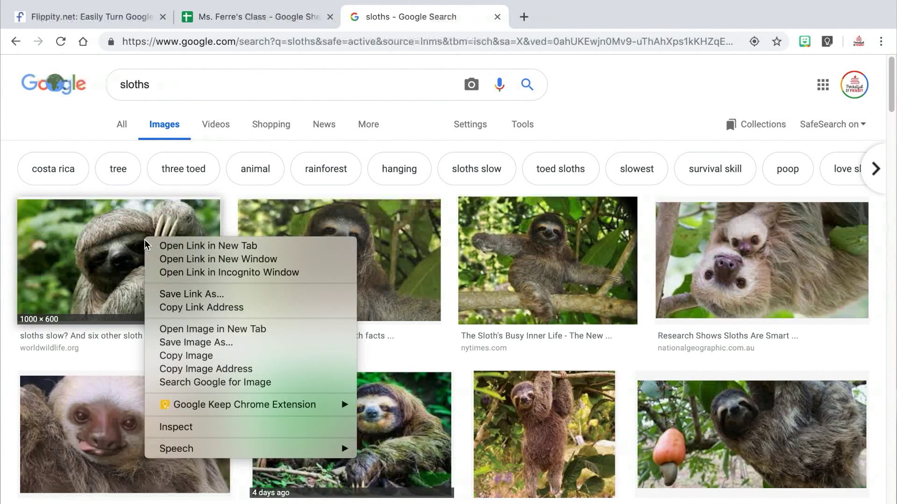
click(182, 369)
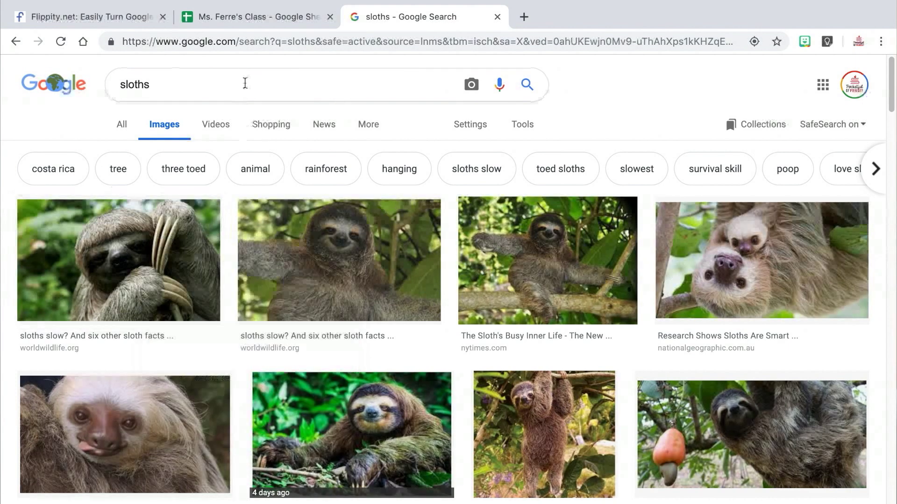
click(241, 17)
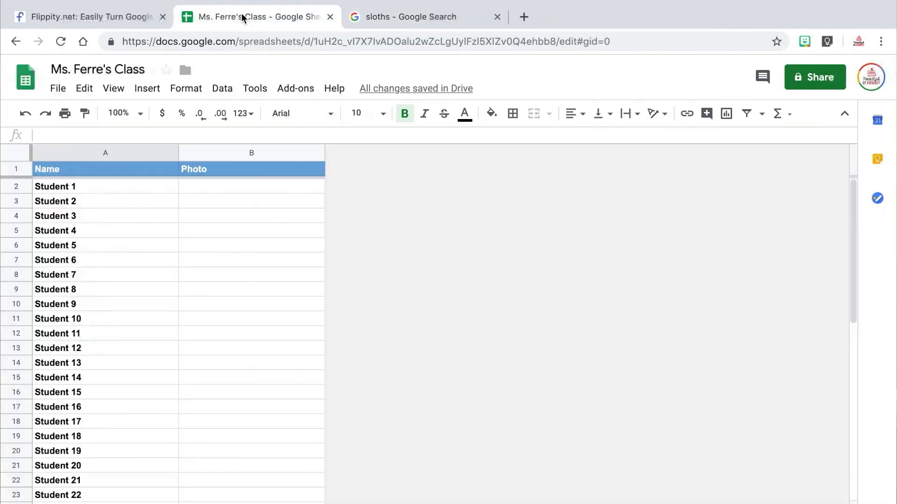
right_click(221, 186)
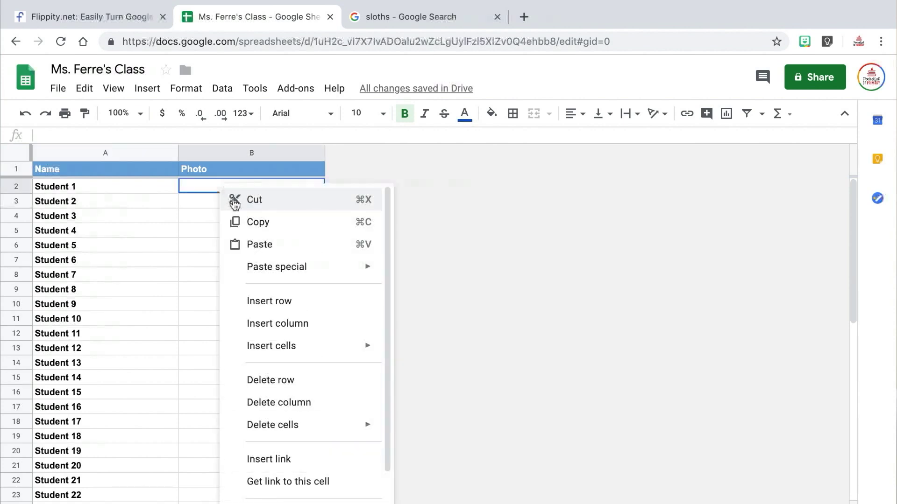
click(260, 244)
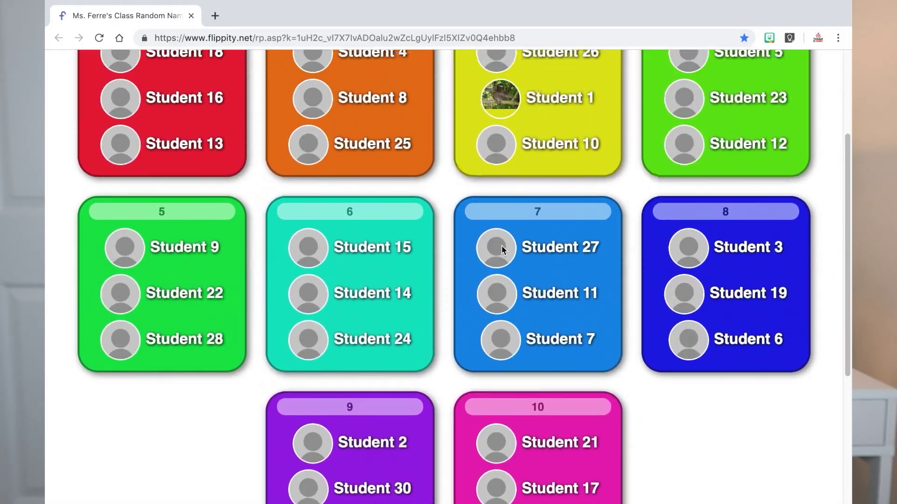
scroll(501, 248, up, 4)
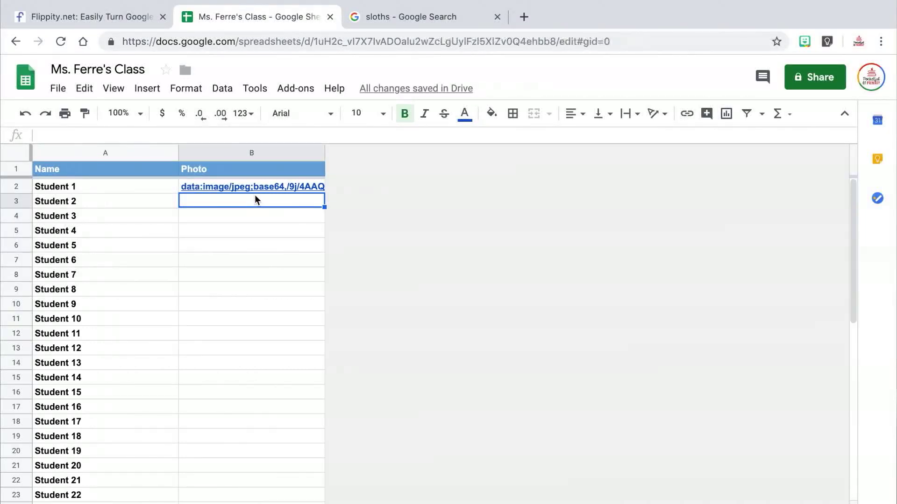
- Clear the pasted image data from the Photo cell
click(254, 190)
key(Delete)
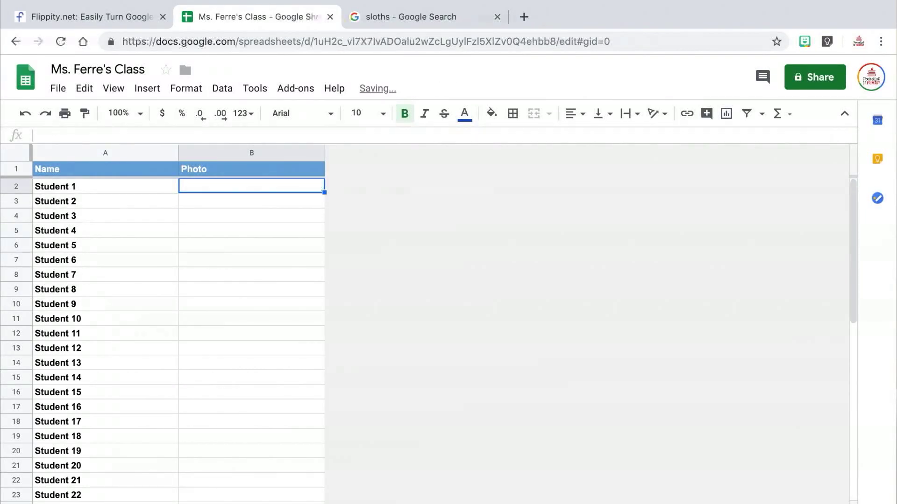
click(242, 201)
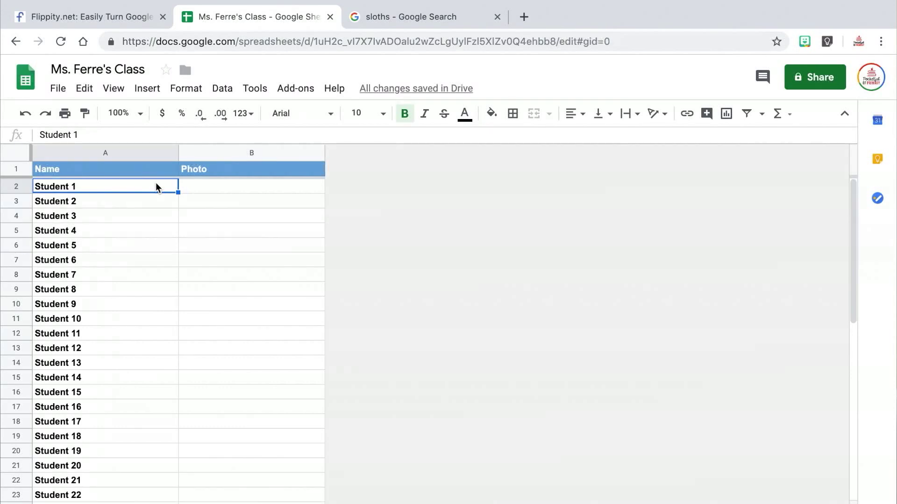
- Publish the entire document to the web as a web page and confirm
click(58, 91)
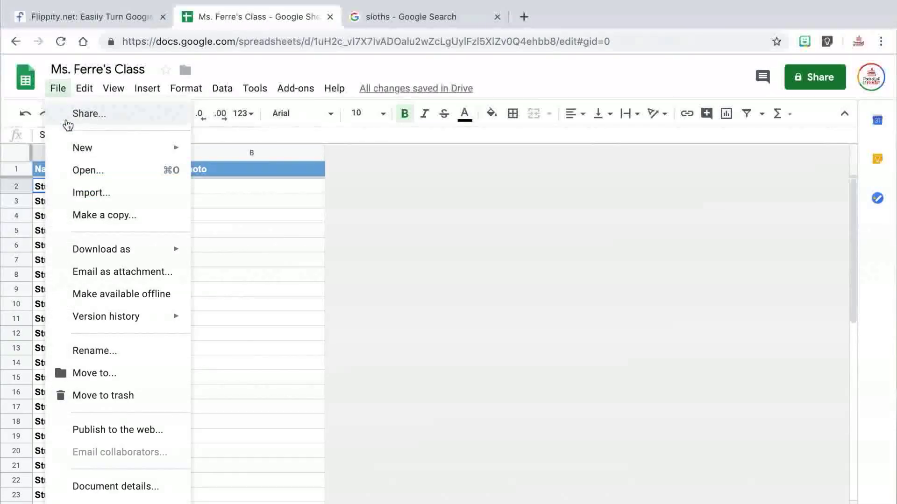
mouse_move(117, 249)
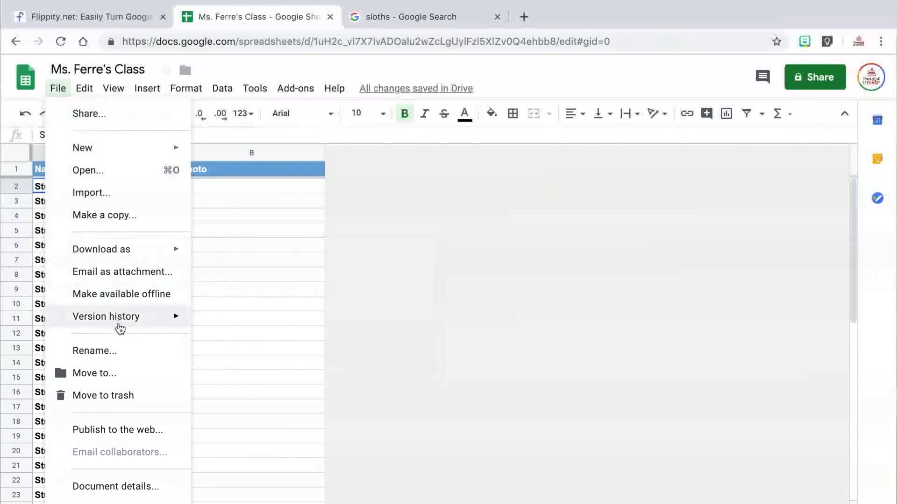
click(124, 432)
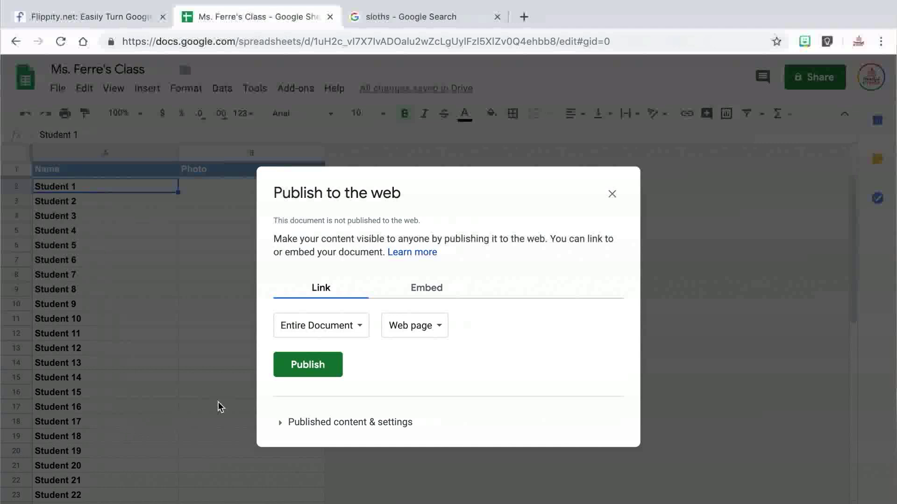
click(327, 369)
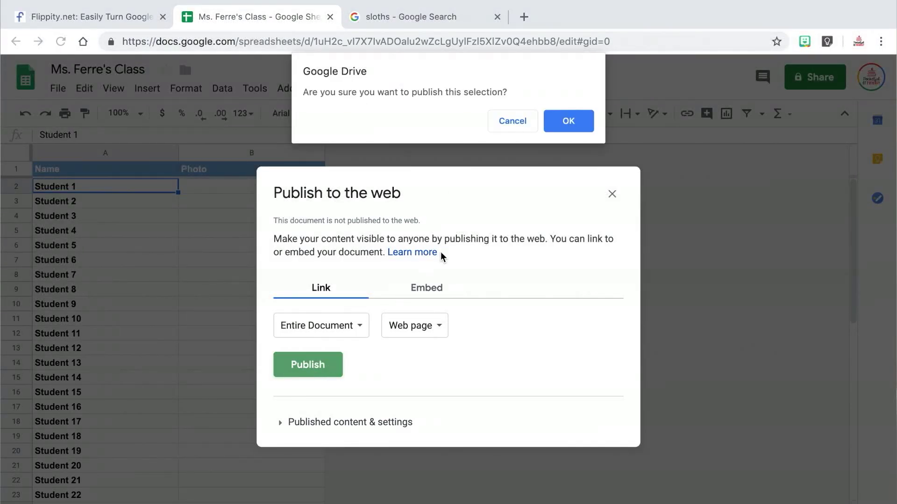
click(565, 122)
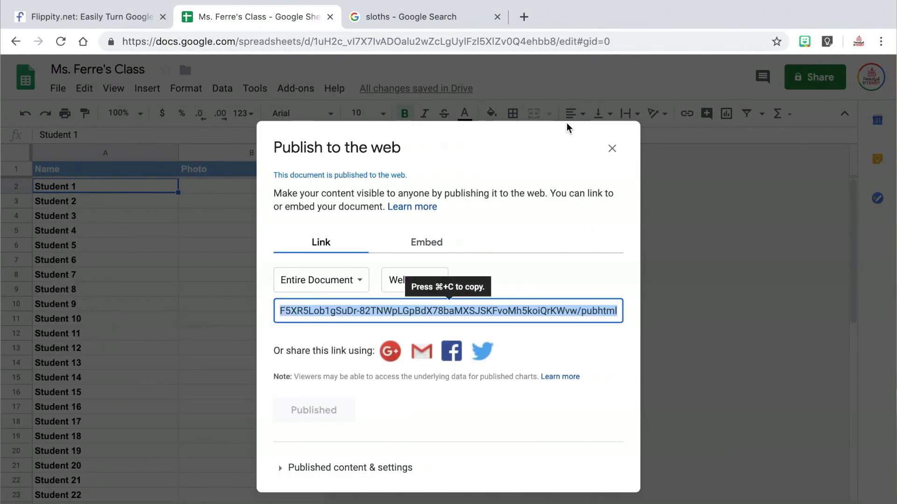
click(612, 148)
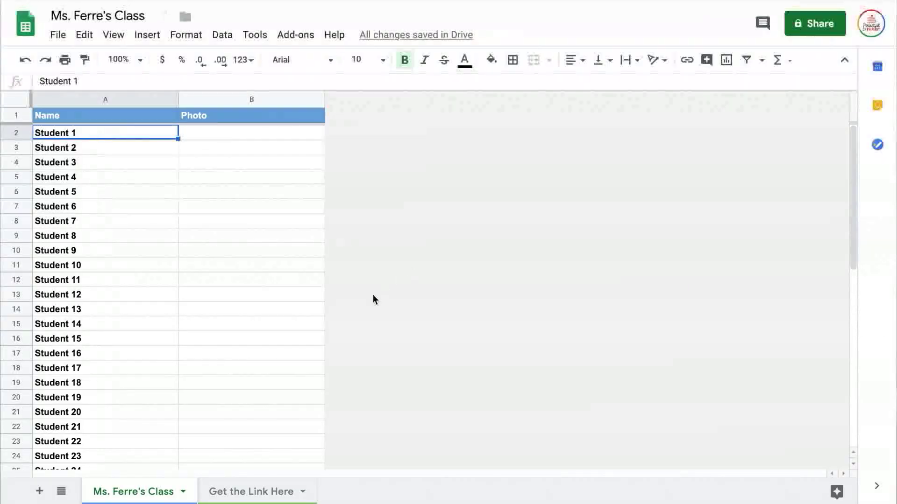
- Open the Flippity link from the Get the Link Here sheet and bookmark it
click(258, 493)
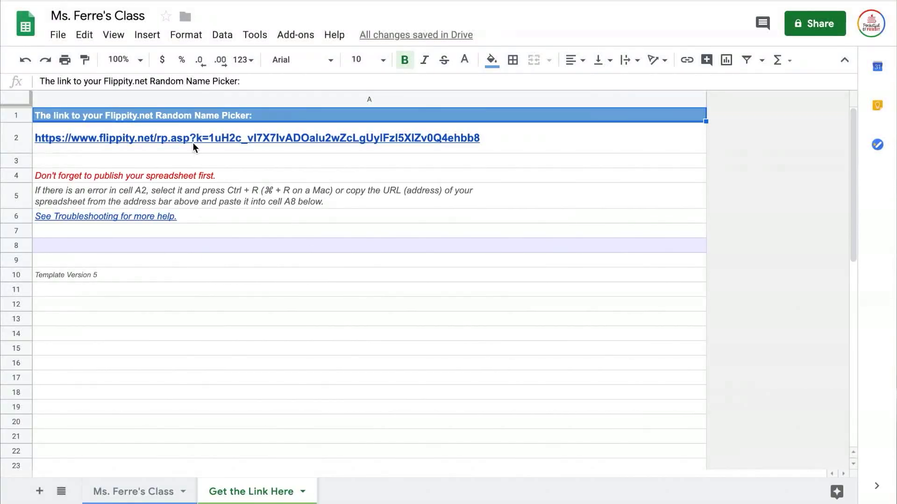
click(192, 139)
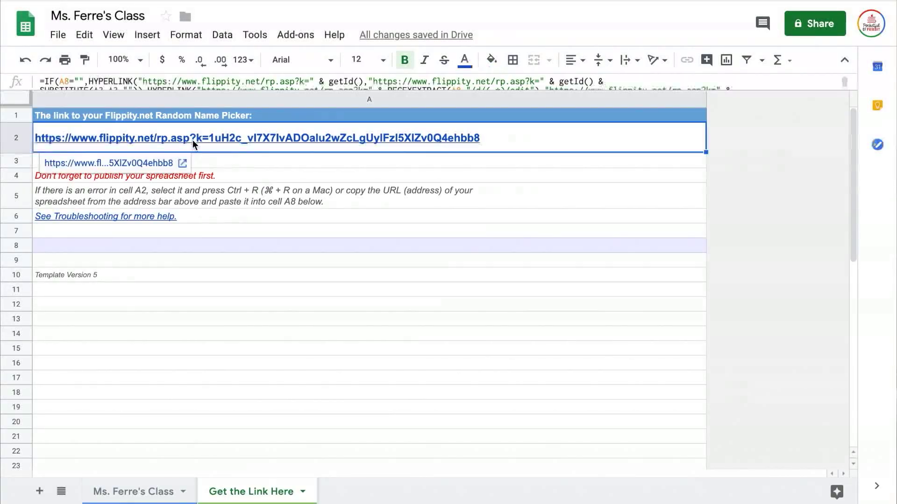
click(158, 163)
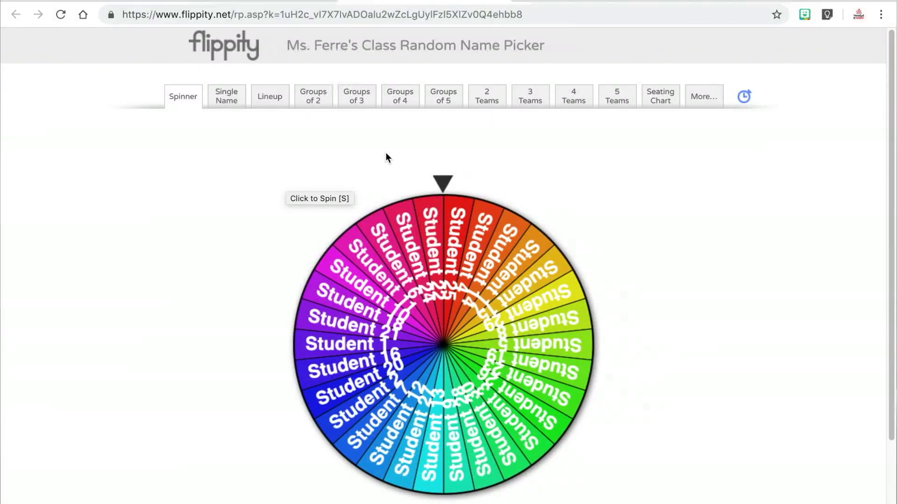
click(778, 17)
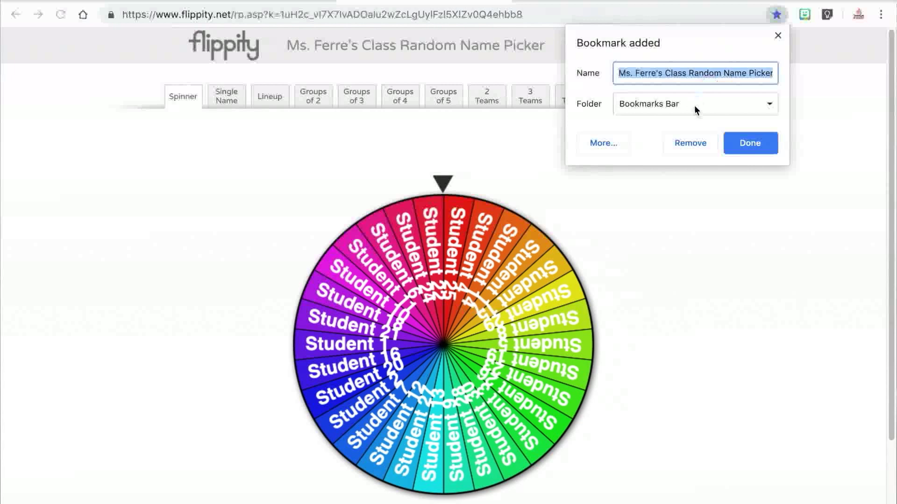
click(746, 144)
- Load symbaloo.com in a new tab
key(ctrl+t)
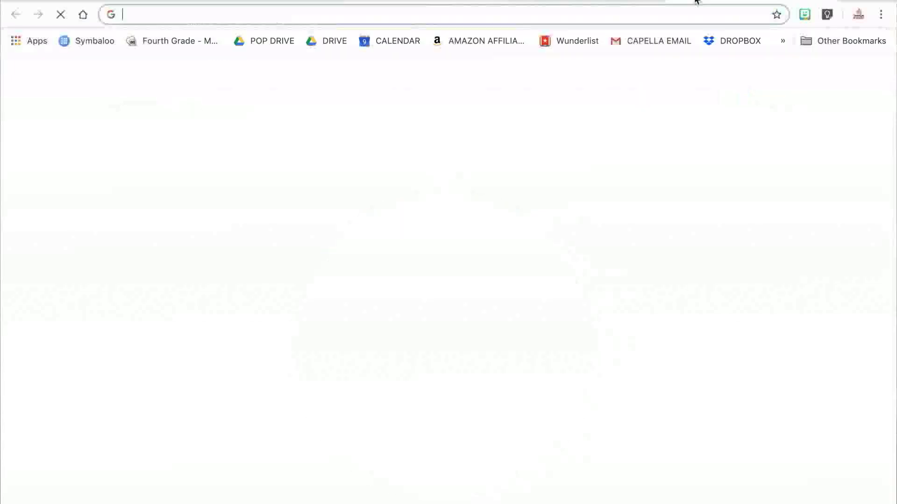
text(symbaloo.com)
key(Return)
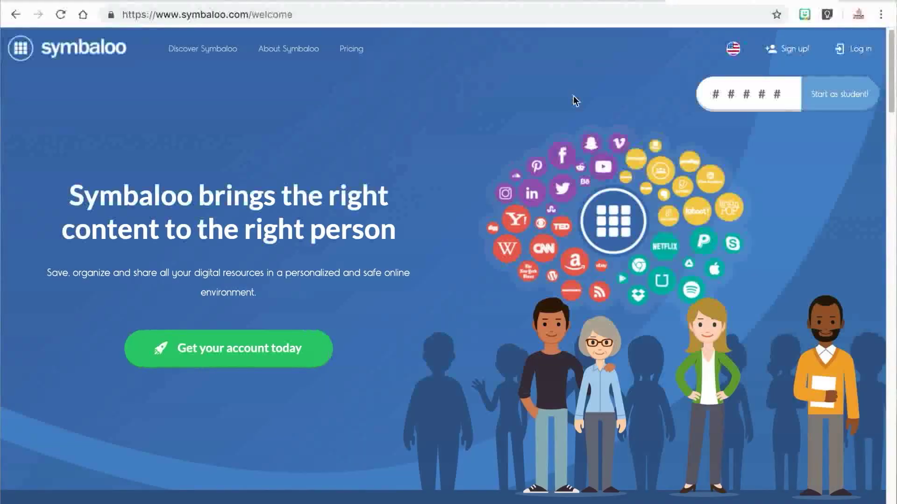
- Log in to Symbaloo with the saved details, dismiss the tip, and open the 1 SCHOOL webmix
click(859, 55)
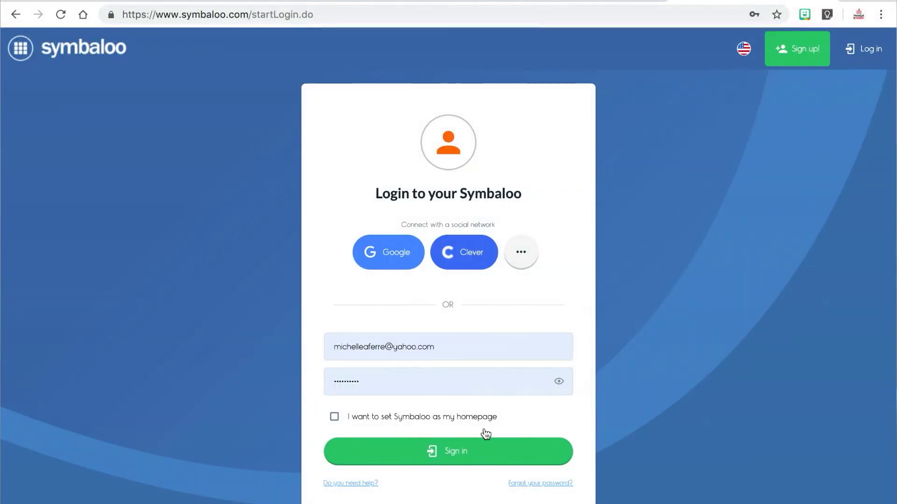
click(466, 455)
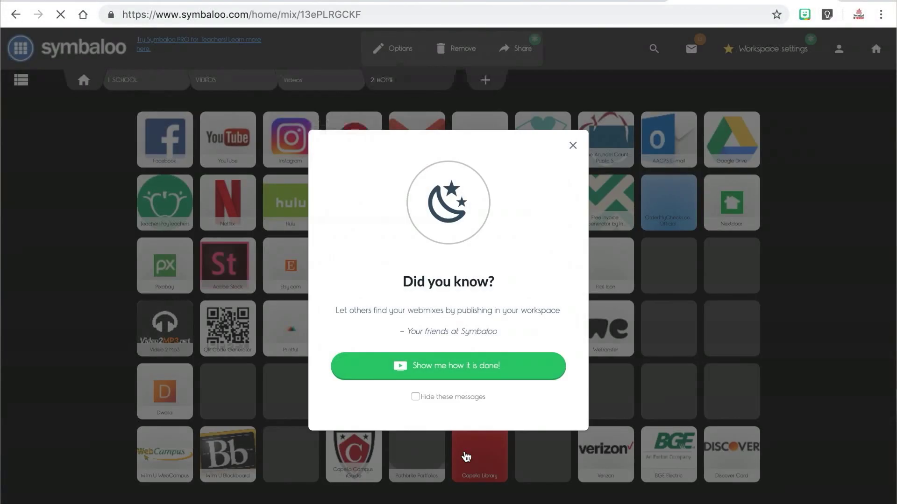
click(577, 146)
click(148, 81)
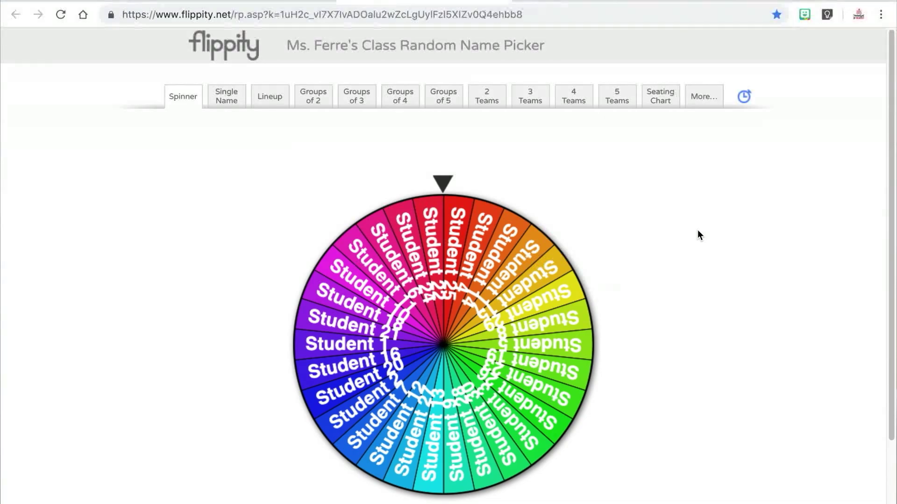
- Spin the name wheel three times, landing on Student 28, then switch to Single Name view
click(477, 257)
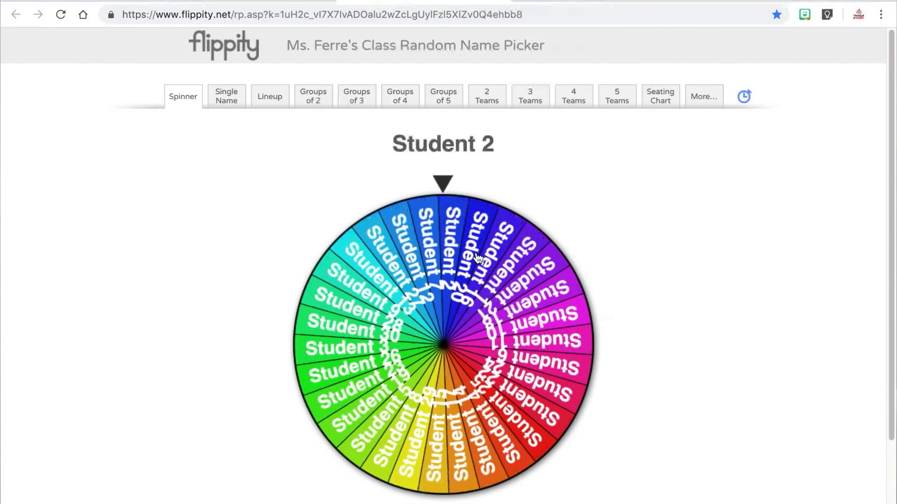
click(479, 292)
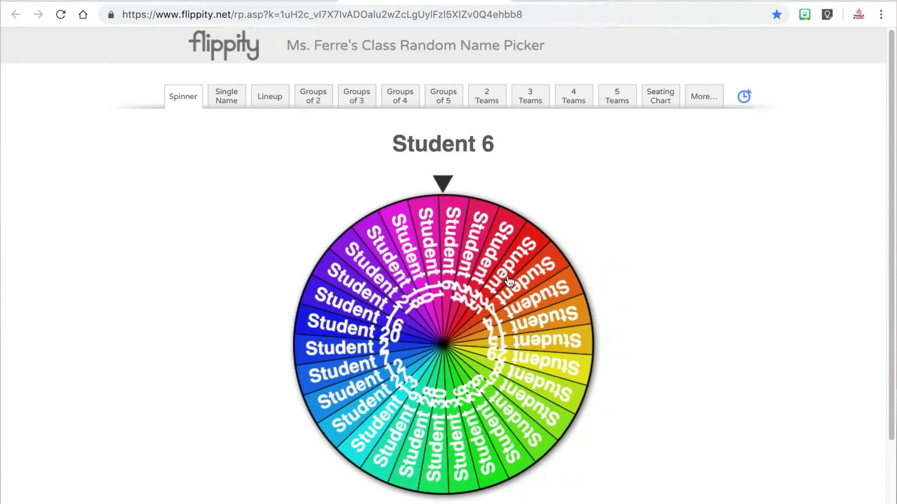
click(509, 281)
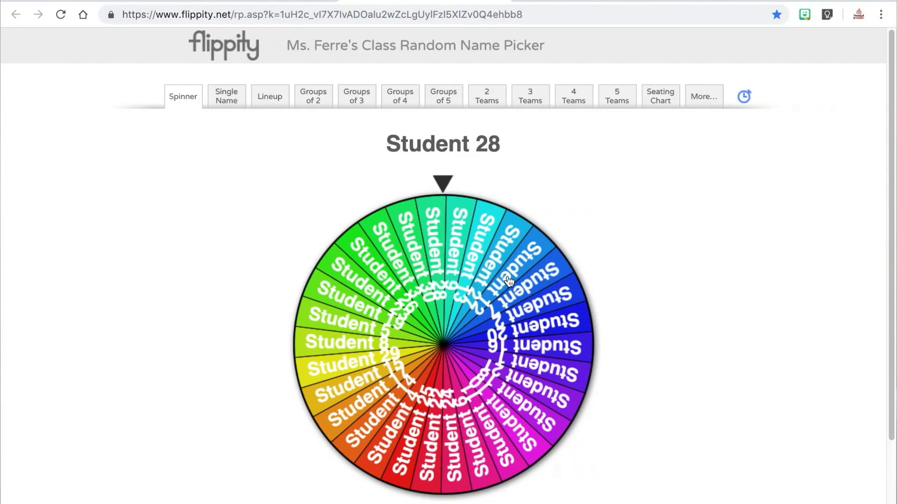
click(228, 104)
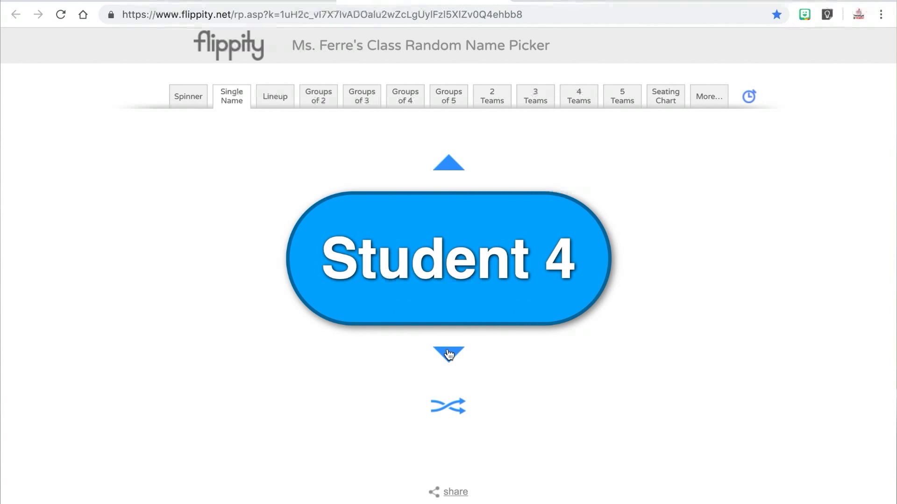
- Shuffle through several random single names, then show the class Lineup starting with Student 12
click(449, 355)
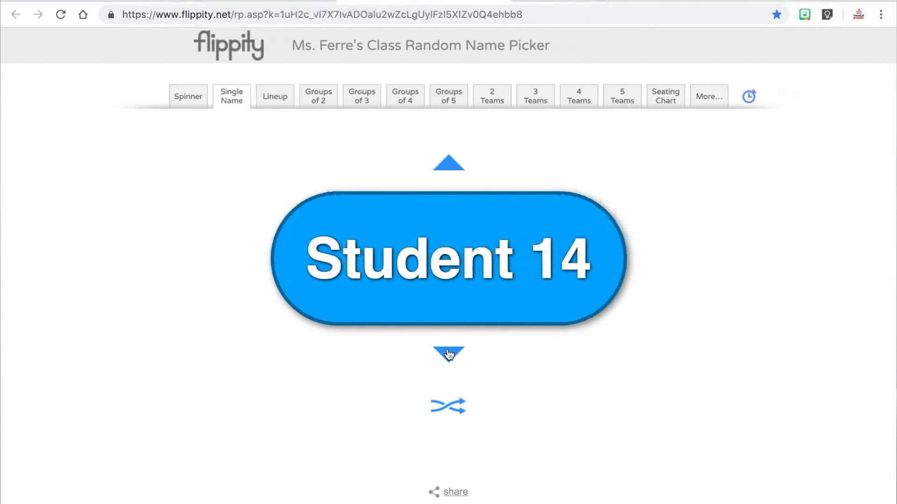
click(449, 355)
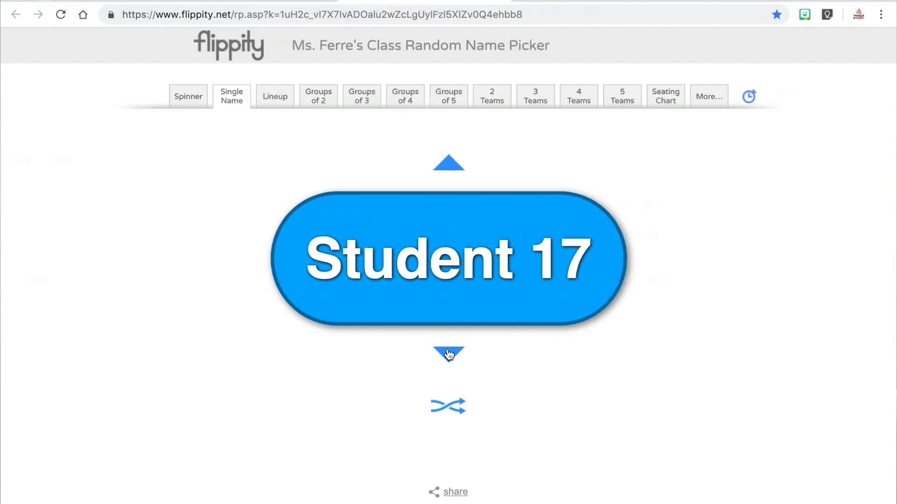
click(449, 355)
click(449, 355)
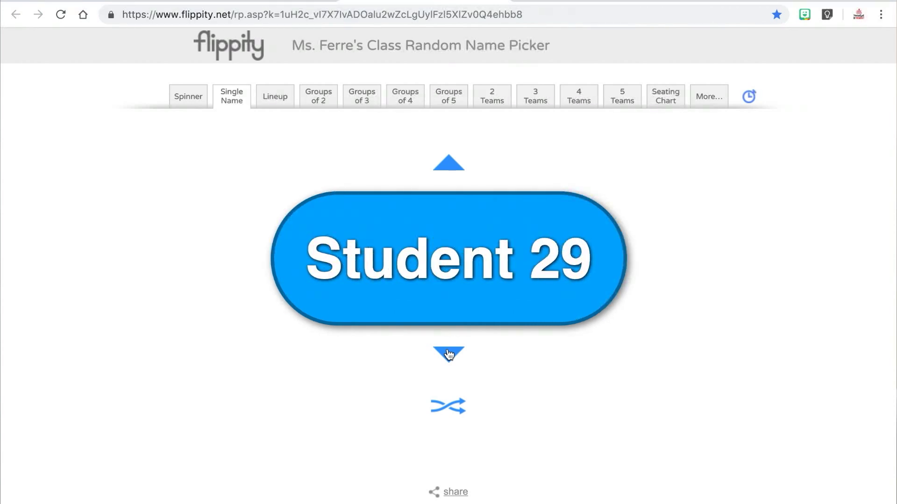
click(450, 410)
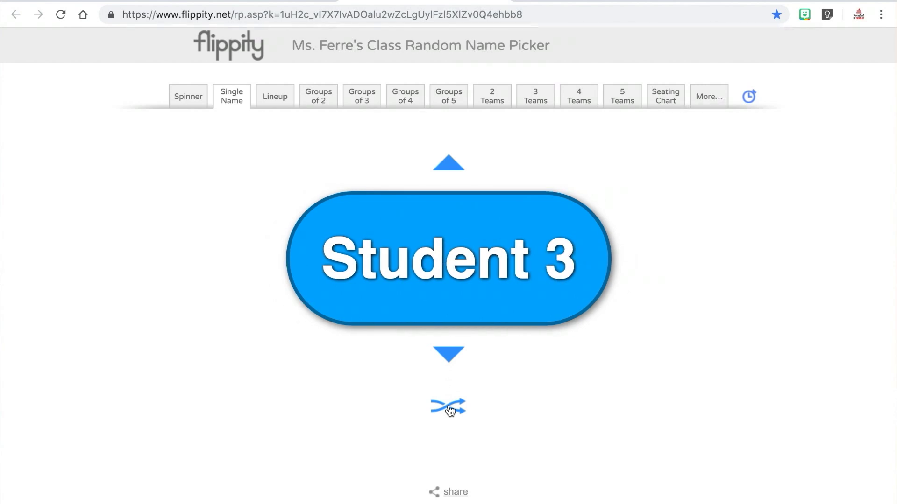
click(449, 406)
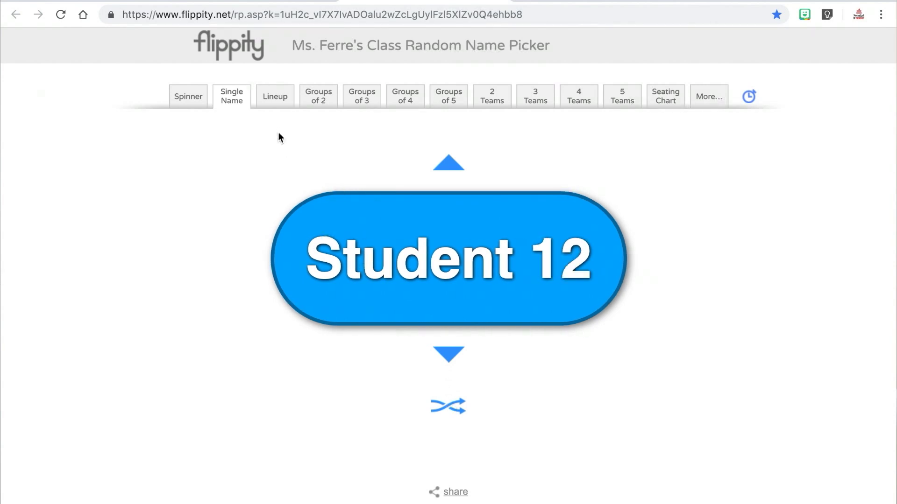
click(275, 99)
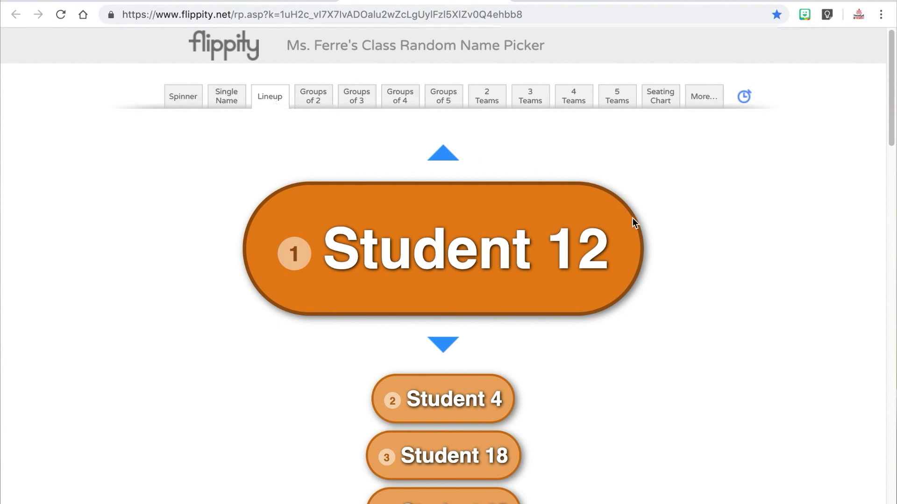
- Scroll down through the full class lineup and back up to the top
scroll(690, 284, down, 7)
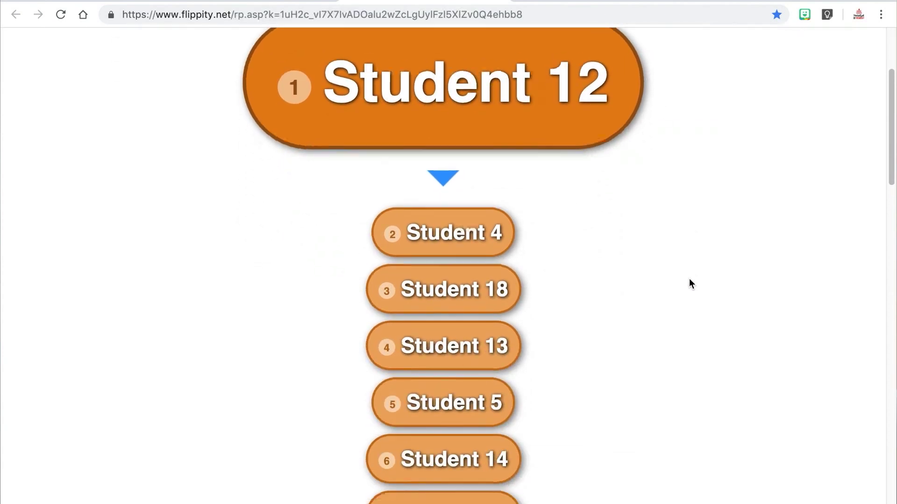
scroll(690, 281, down, 11)
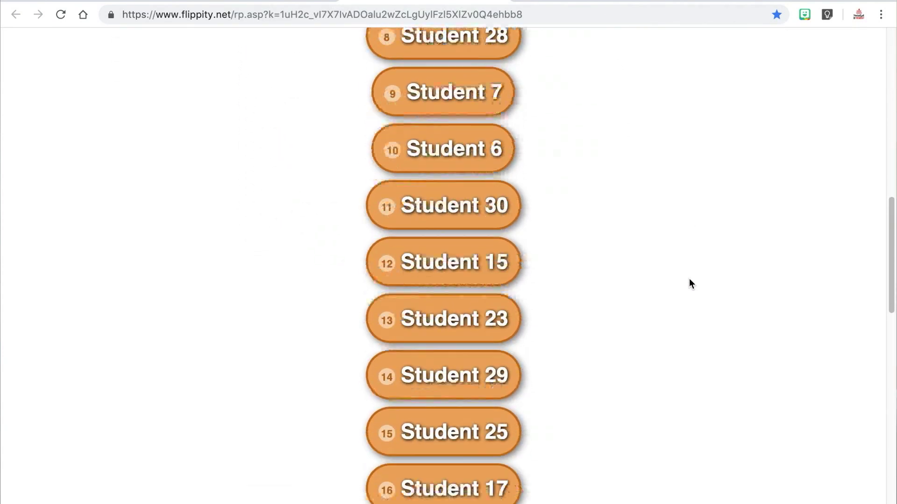
scroll(691, 284, down, 12)
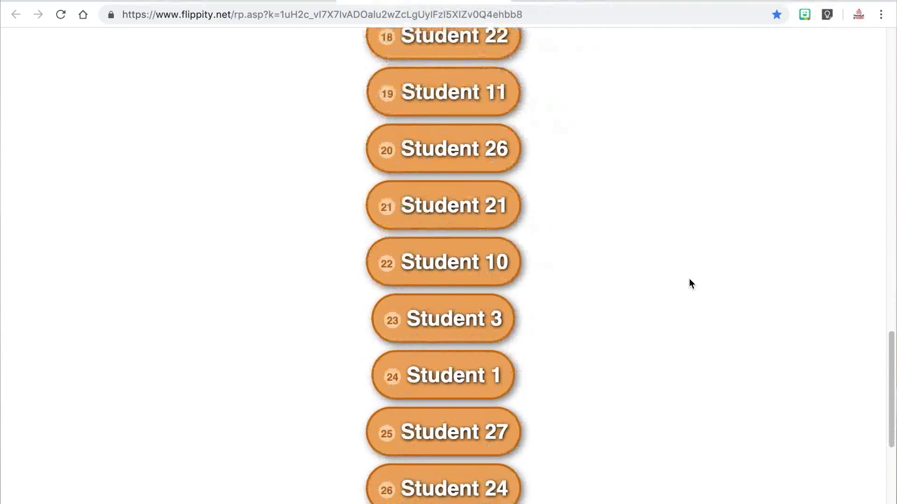
scroll(690, 284, down, 3)
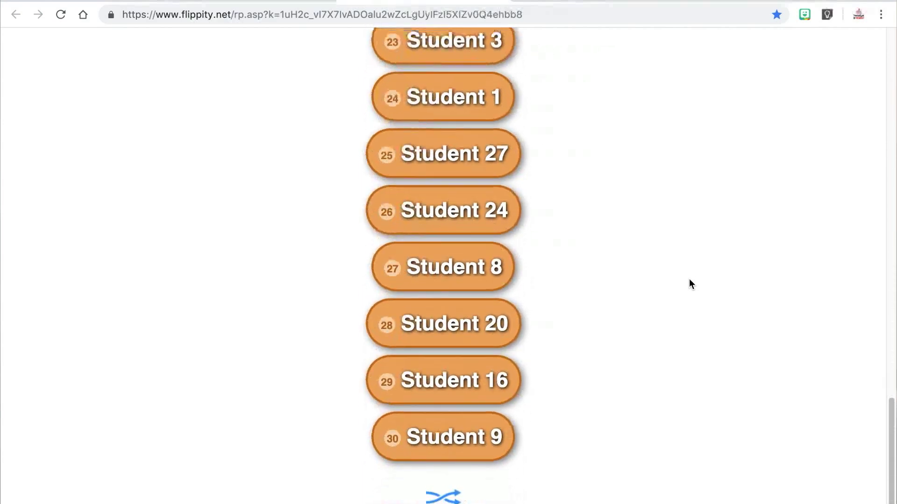
scroll(690, 283, up, 7)
scroll(690, 282, up, 13)
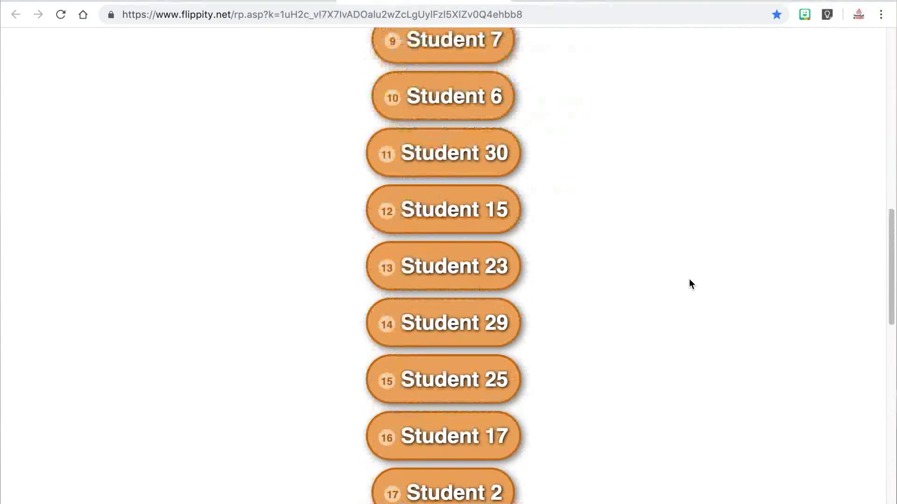
scroll(689, 278, up, 11)
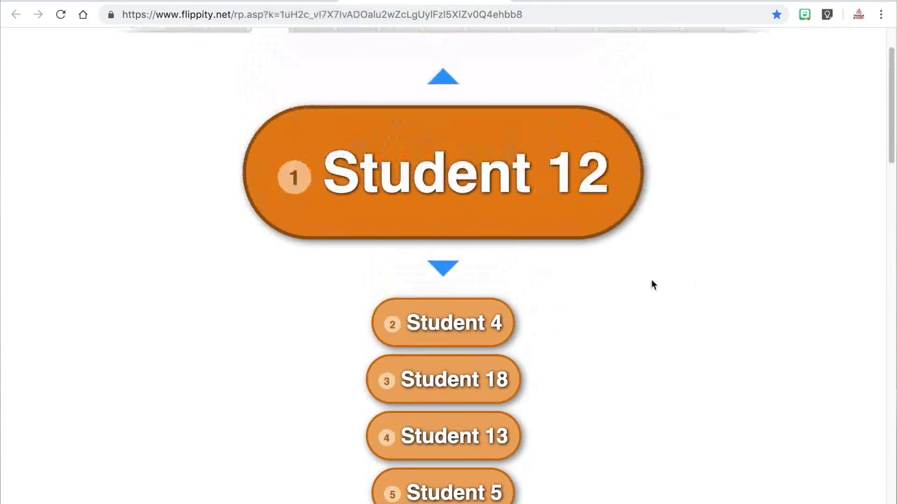
- Advance the lineup seven places until Student 28 is featured at position 8
click(443, 268)
click(443, 269)
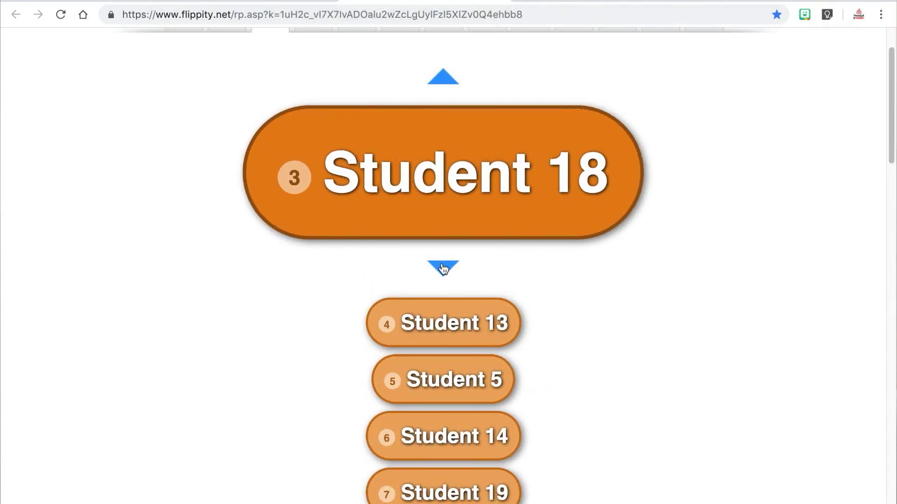
click(443, 269)
click(443, 268)
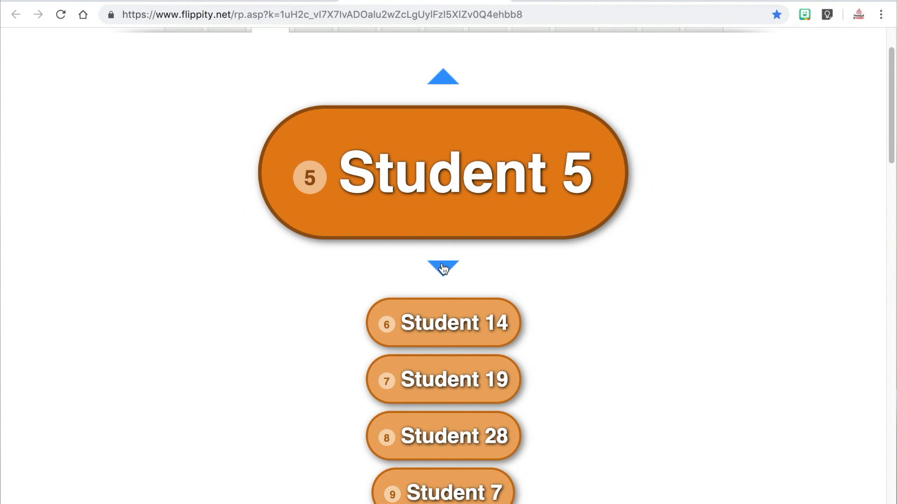
click(443, 268)
click(443, 268)
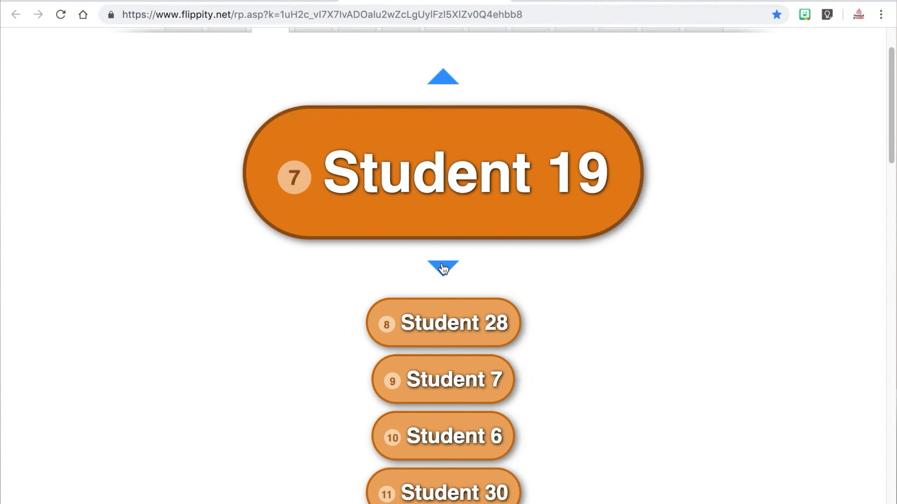
click(443, 268)
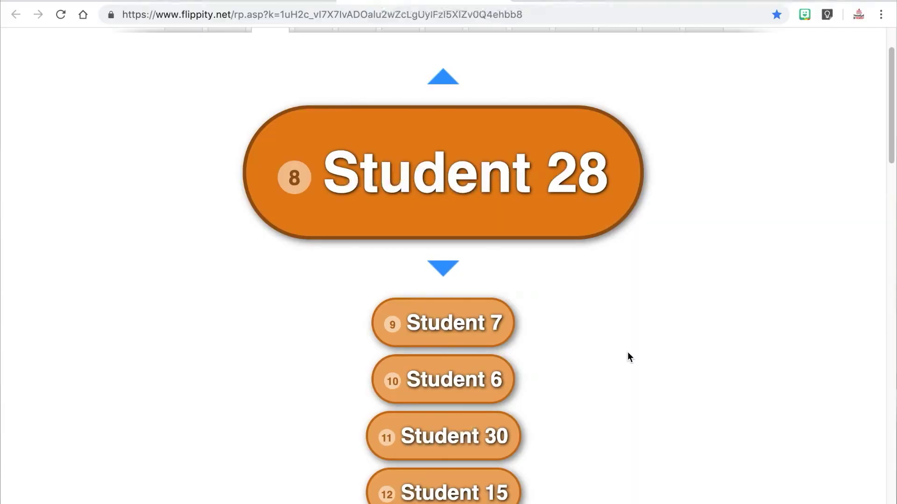
scroll(626, 352, up, 2)
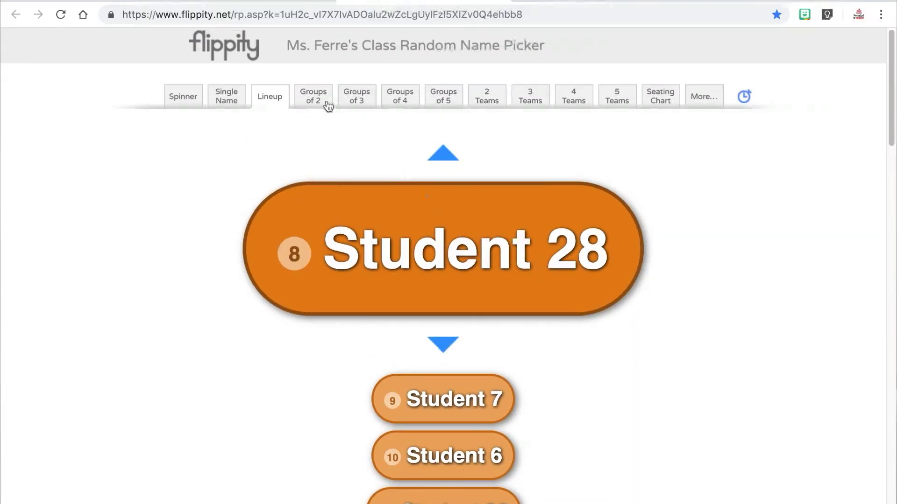
- Cycle the class through groups of 2, 3, 4 and 5, then 2, 3, 4 and 5 teams
click(322, 103)
click(350, 105)
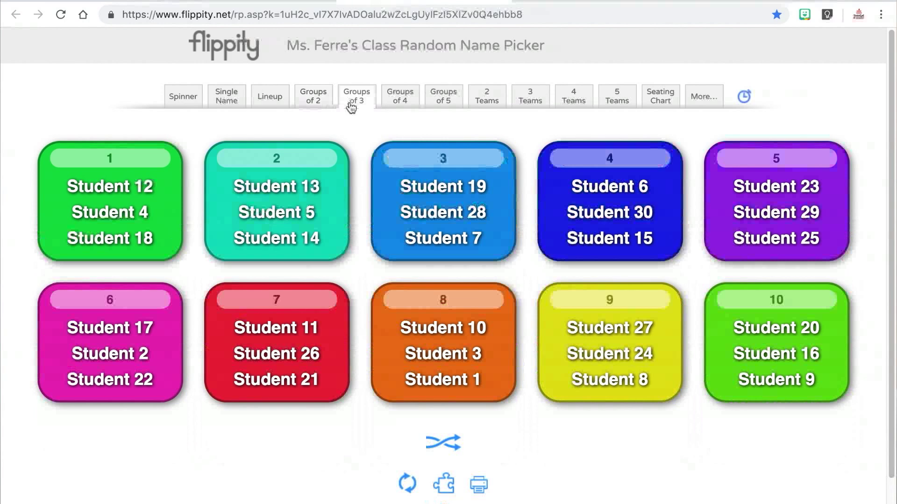
click(398, 107)
click(448, 105)
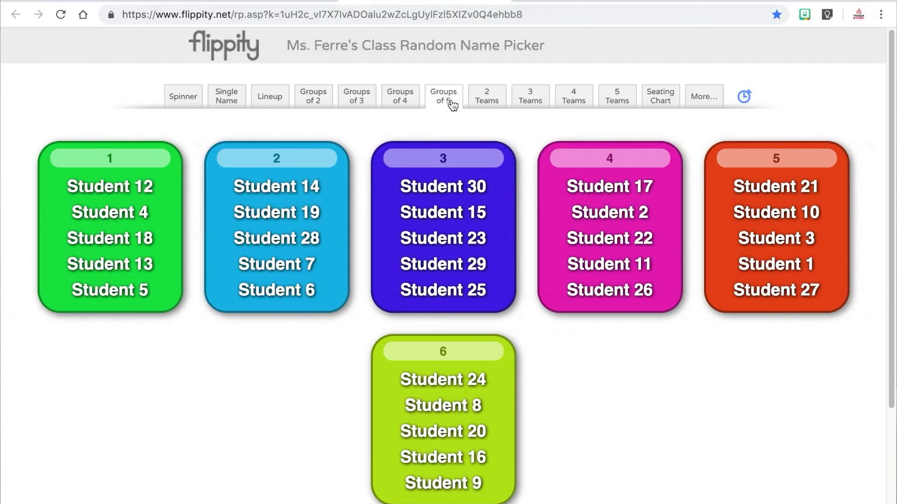
click(481, 106)
click(518, 105)
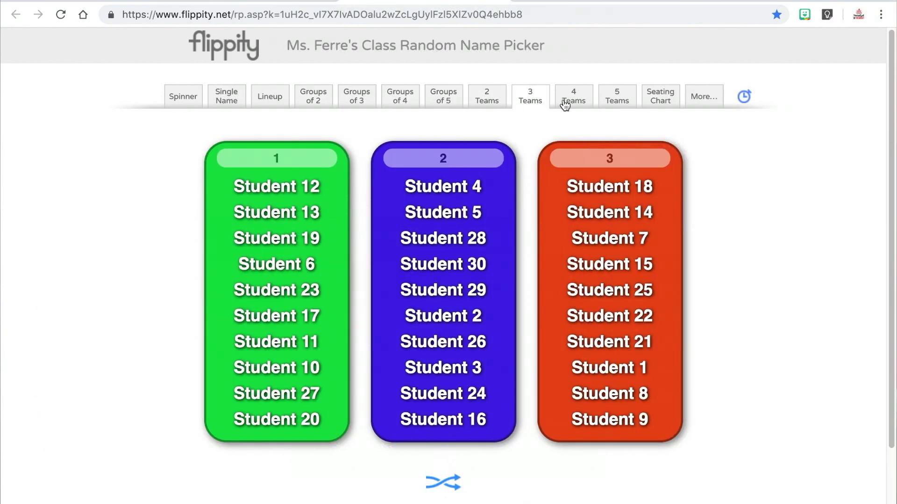
click(576, 104)
click(615, 106)
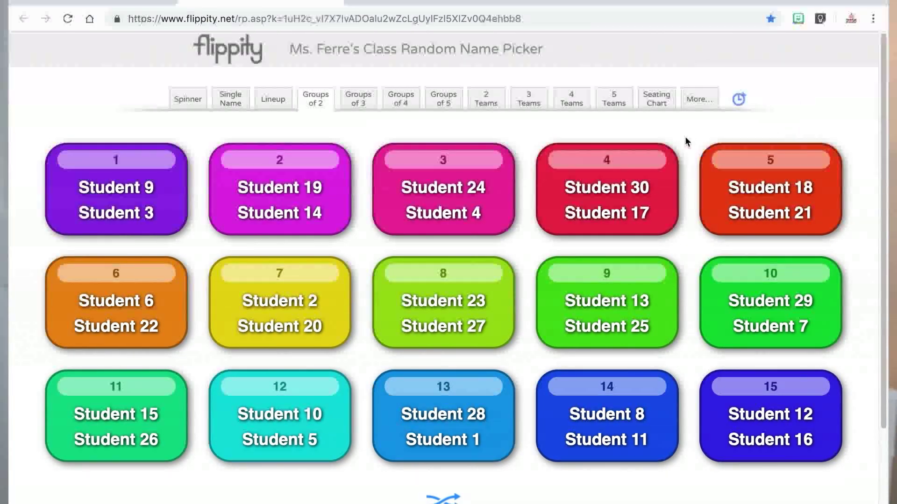
- Swap Student 30 with Student 4, Student 23 with Student 20, and Student 27 with Student 13
click(607, 187)
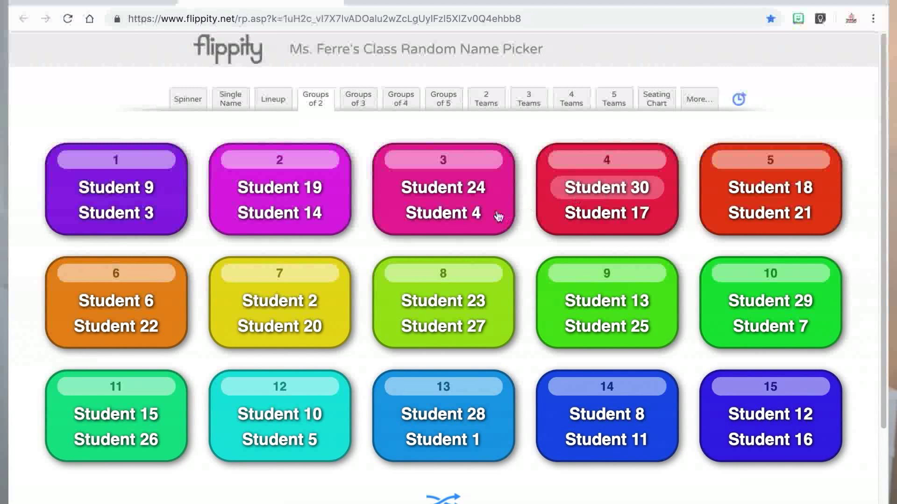
click(466, 215)
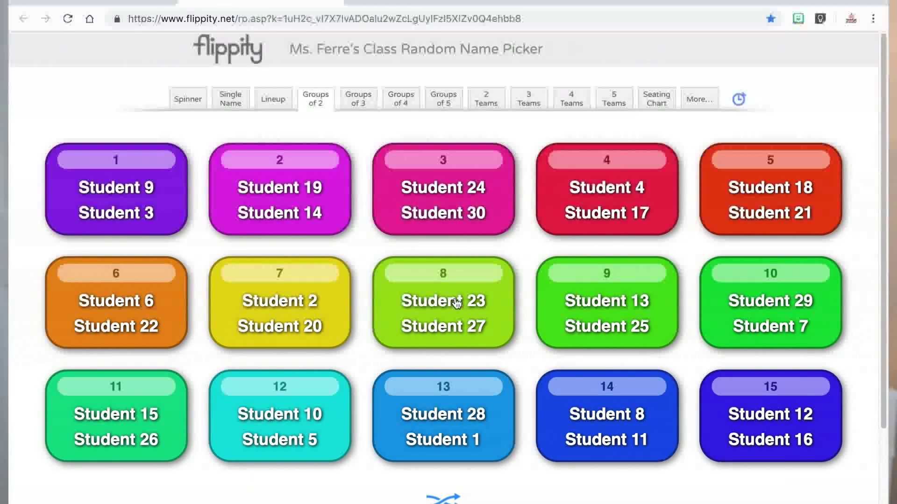
click(310, 329)
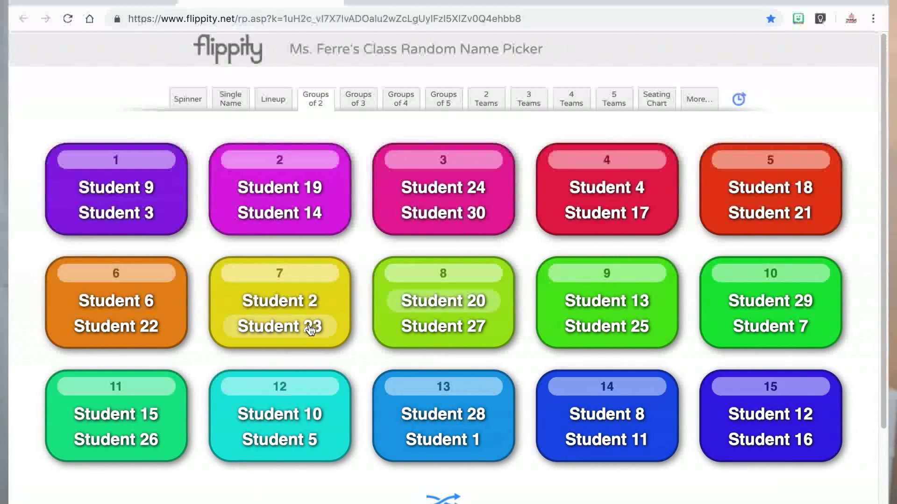
click(468, 328)
click(599, 303)
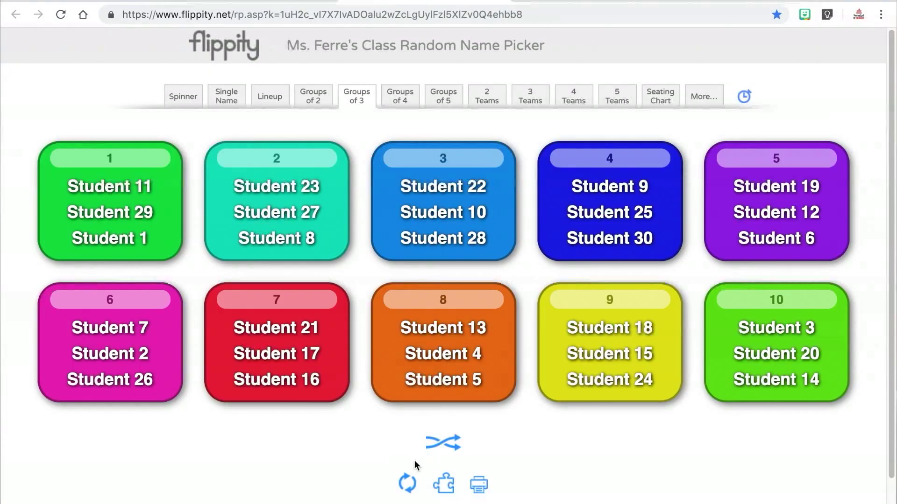
- Rotate every trio forward three times, then switch to the printer-friendly outline view
click(408, 484)
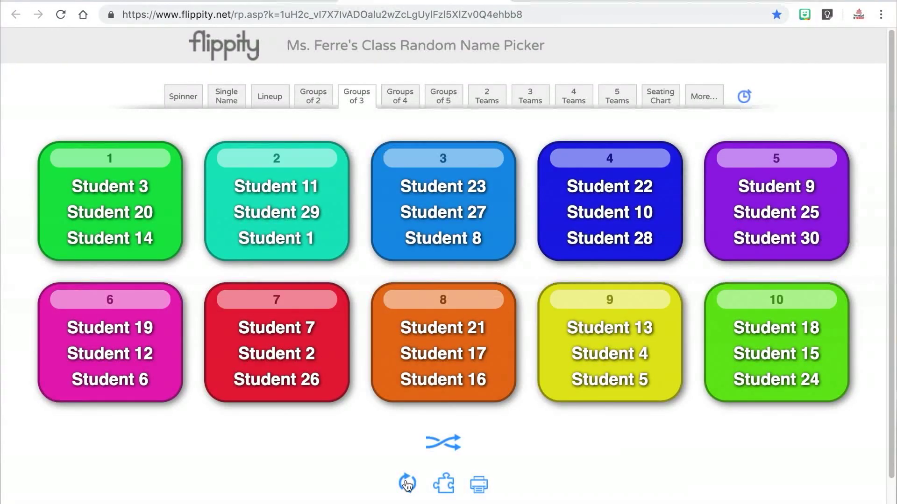
click(408, 484)
click(408, 484)
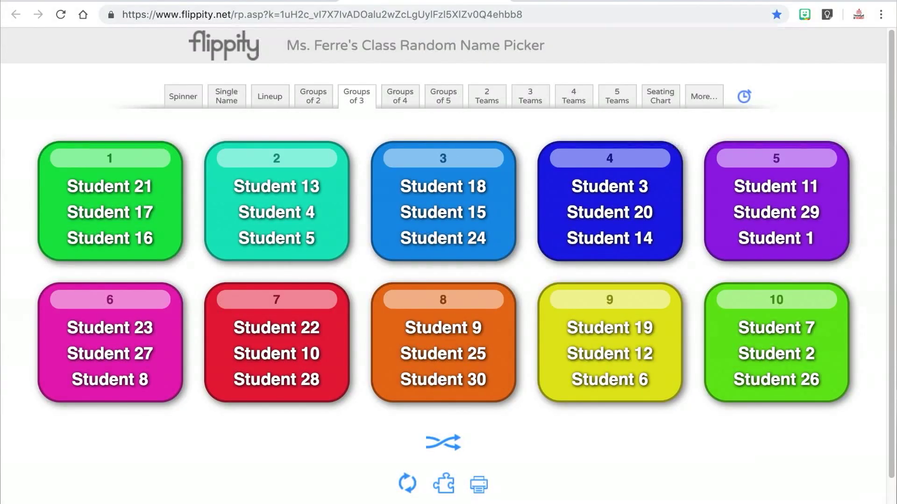
click(484, 488)
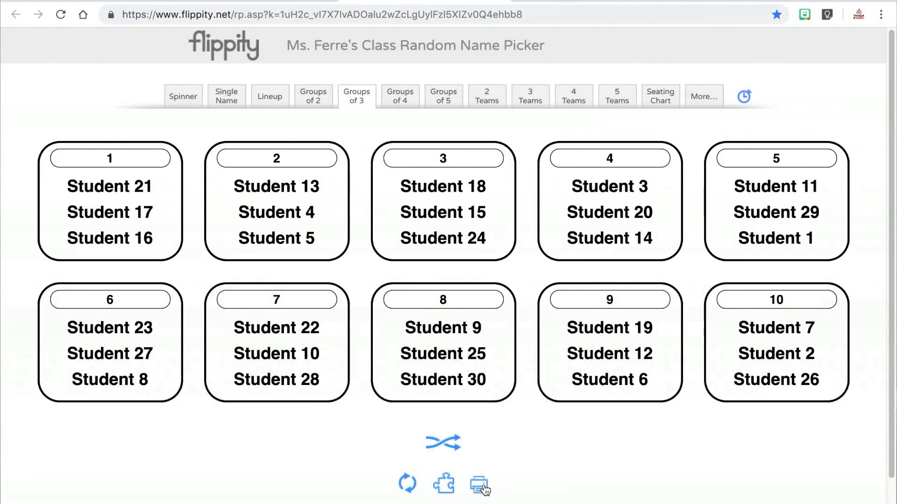
- Preview the groups for printing, cancel, restore the coloured cards, and show the More tools list
right_click(525, 450)
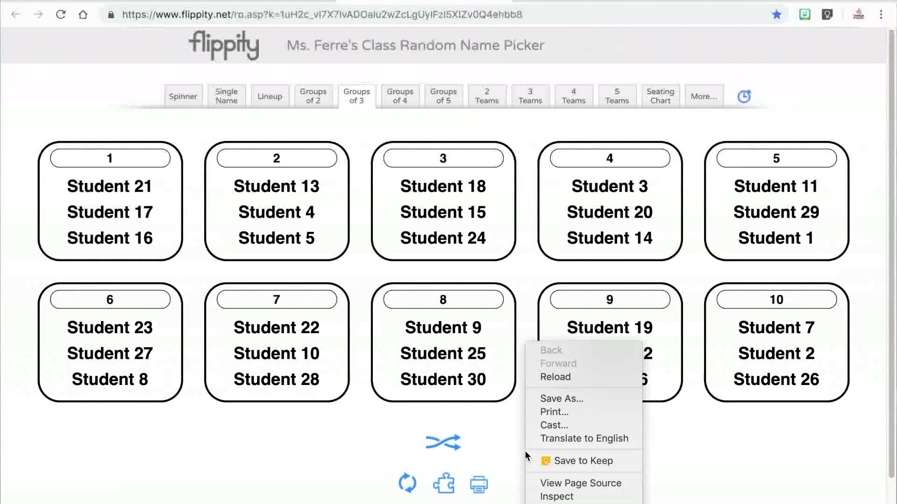
click(553, 414)
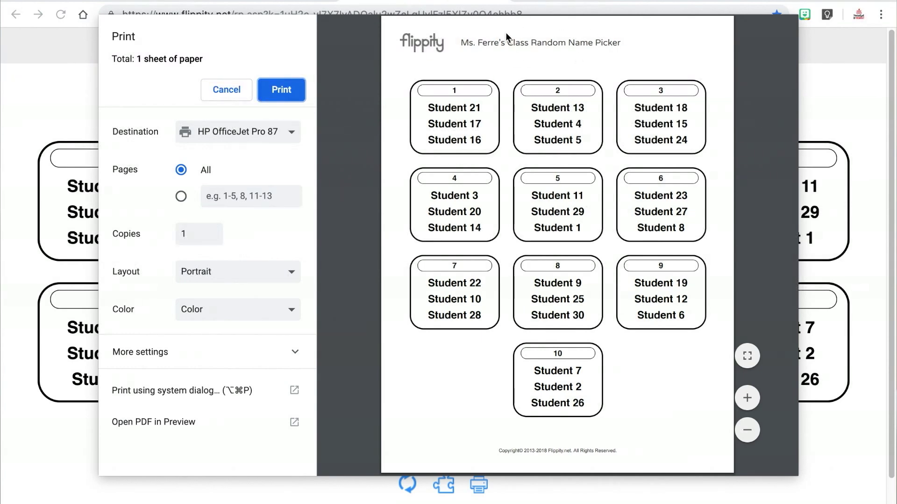
click(229, 91)
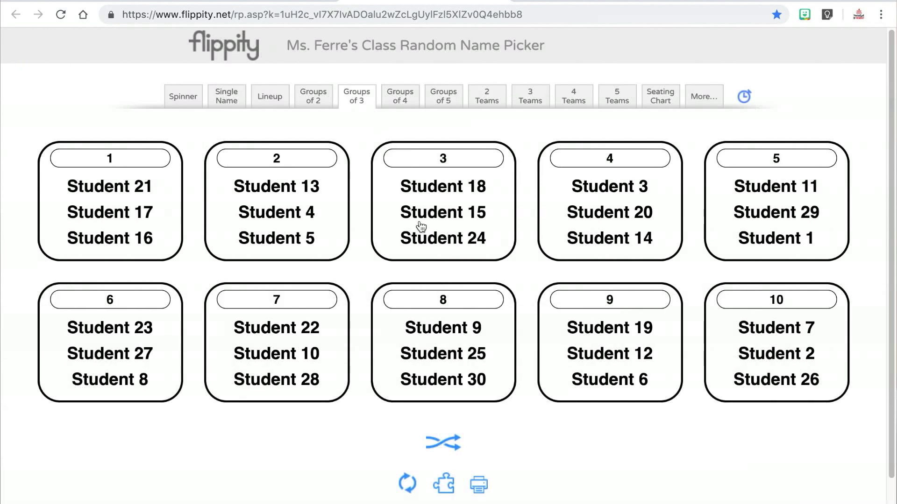
click(479, 486)
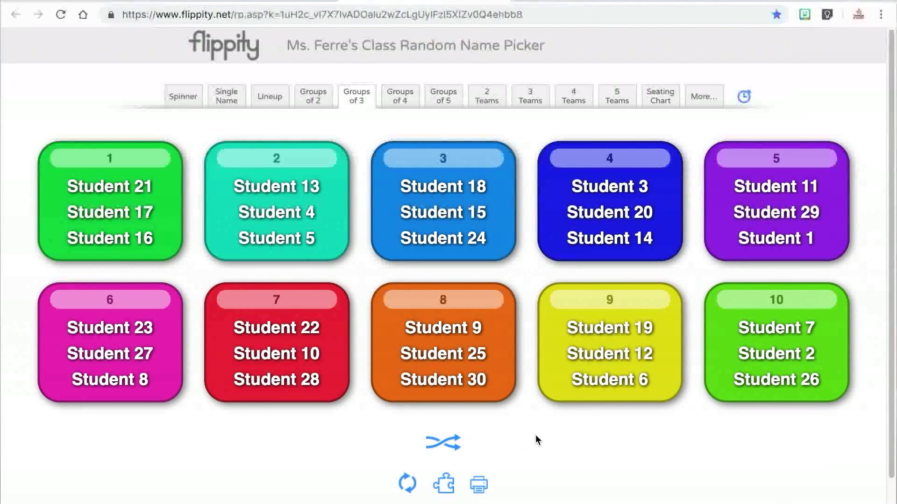
click(704, 103)
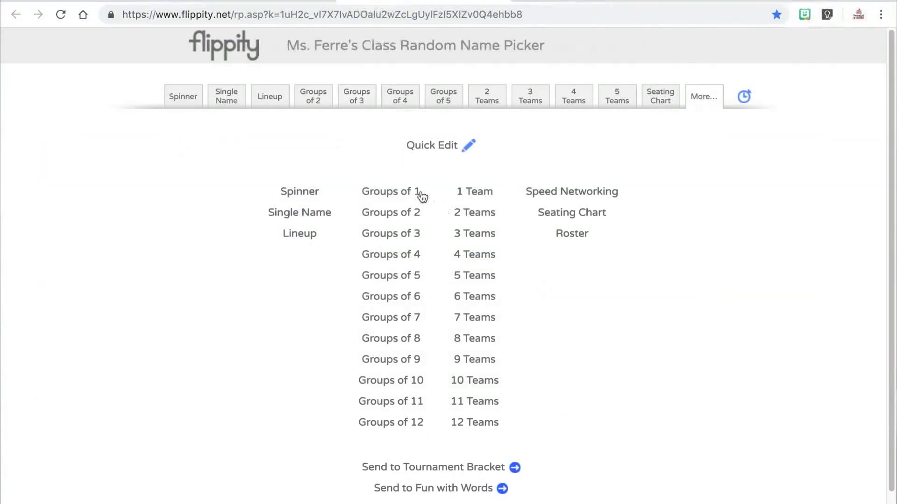
- Leave the More list and display all 30 students as a seating chart
click(514, 228)
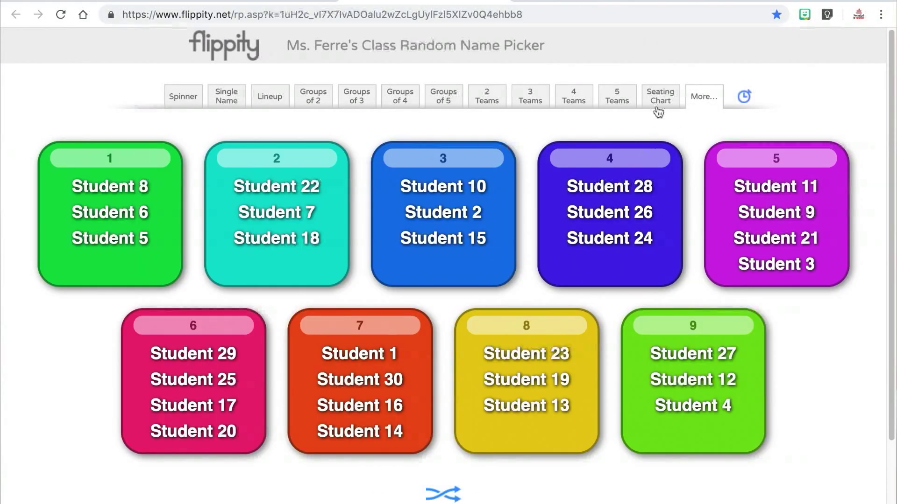
click(659, 103)
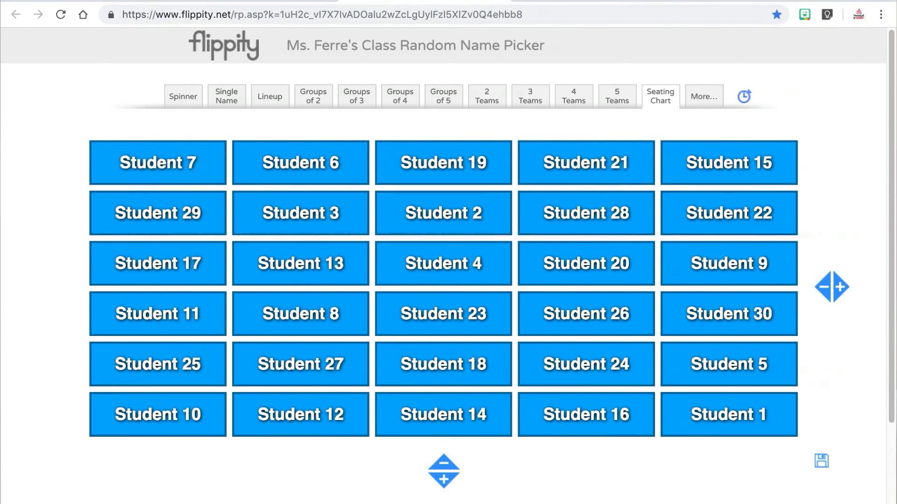
- Add a sixth seat column and an extra row, move Students 14 and 18 into empty seats, then reshuffle
click(844, 293)
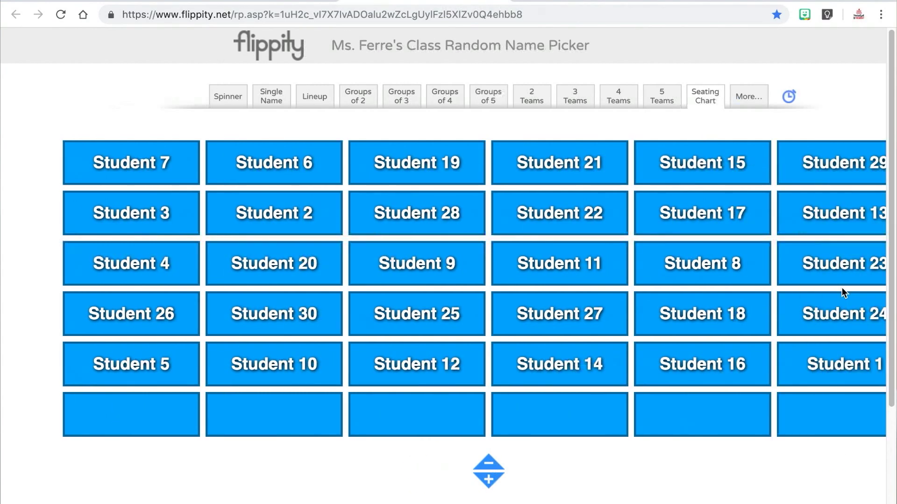
click(489, 481)
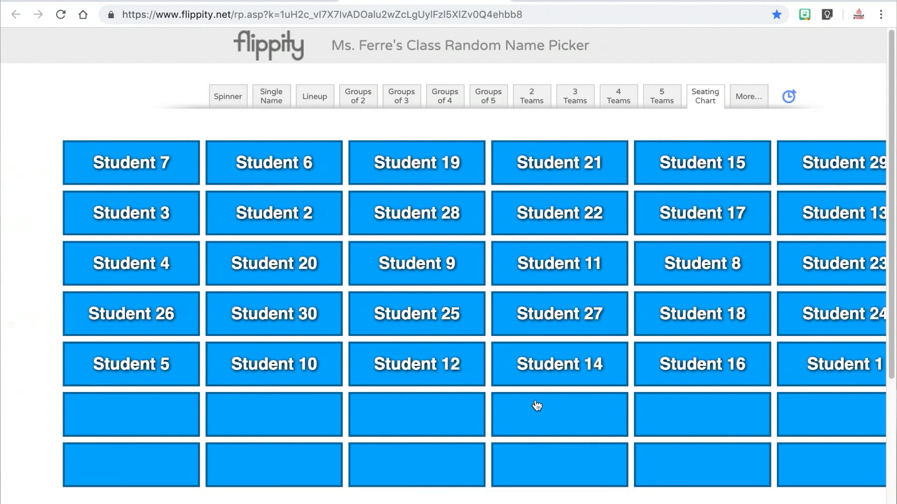
click(561, 371)
click(561, 407)
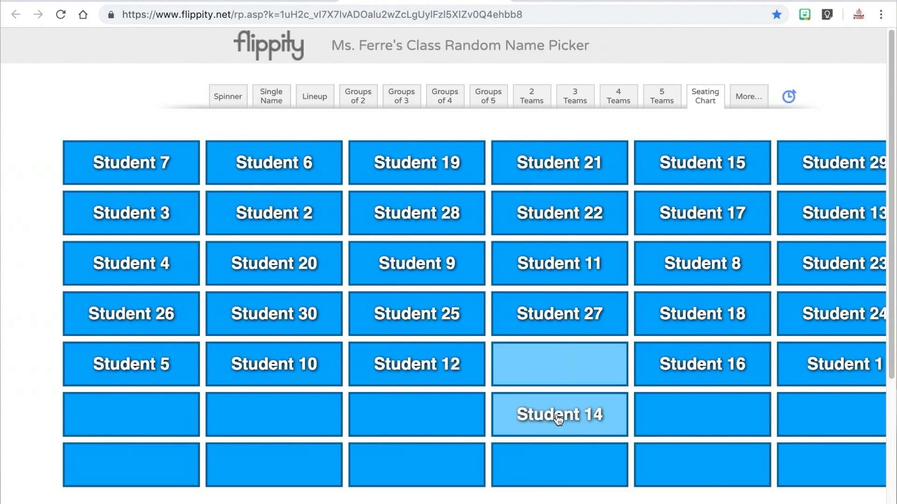
click(686, 317)
click(593, 368)
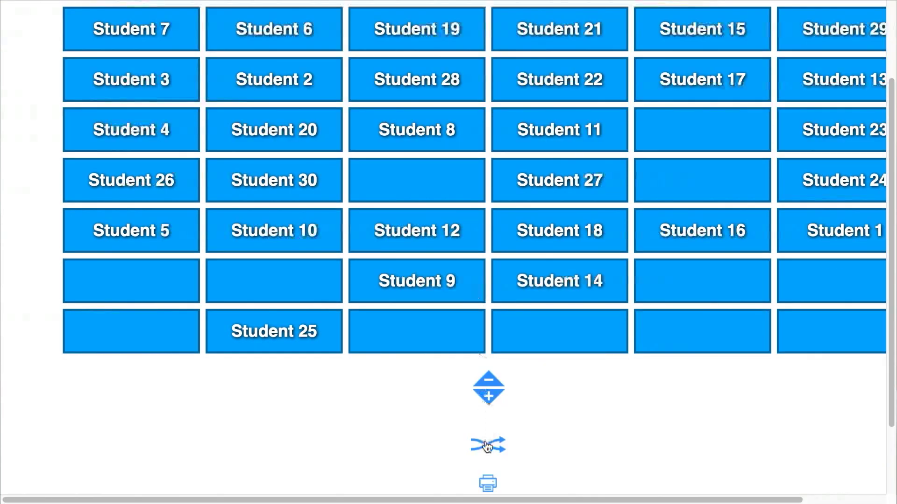
click(485, 446)
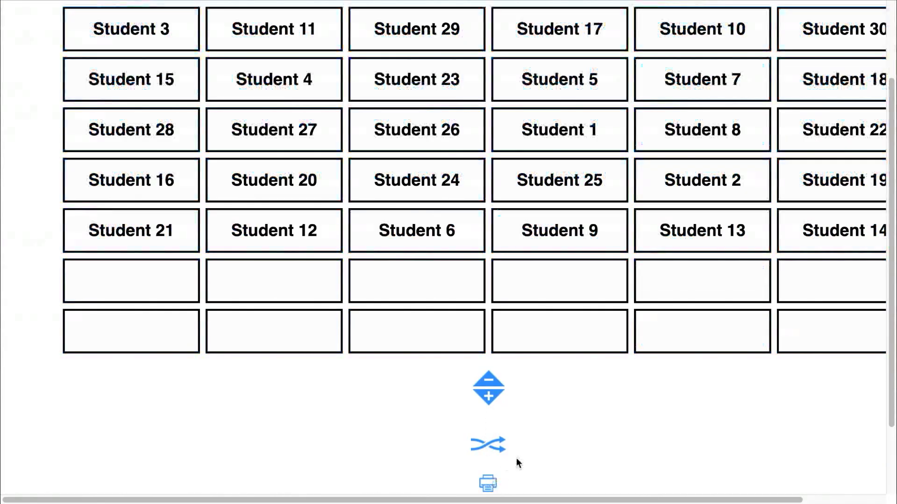
right_click(551, 399)
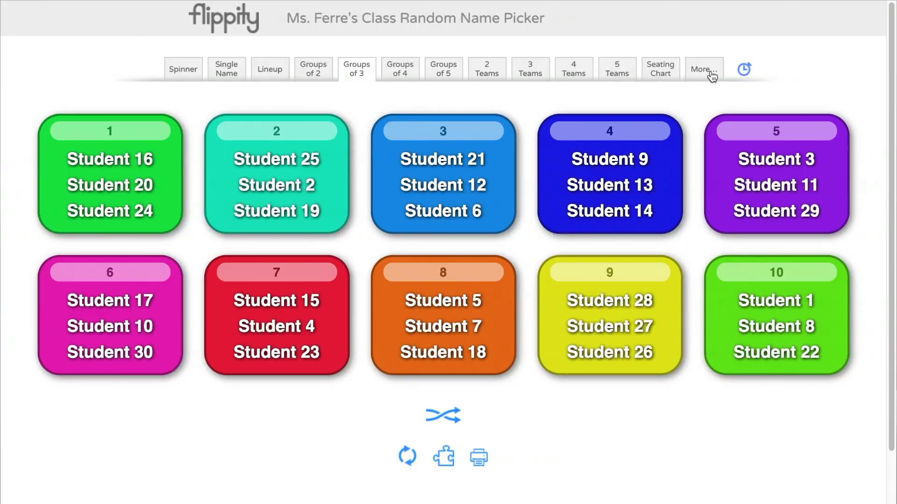
- Add a countdown timer, set it to 0:900, start it, then reset it
click(743, 70)
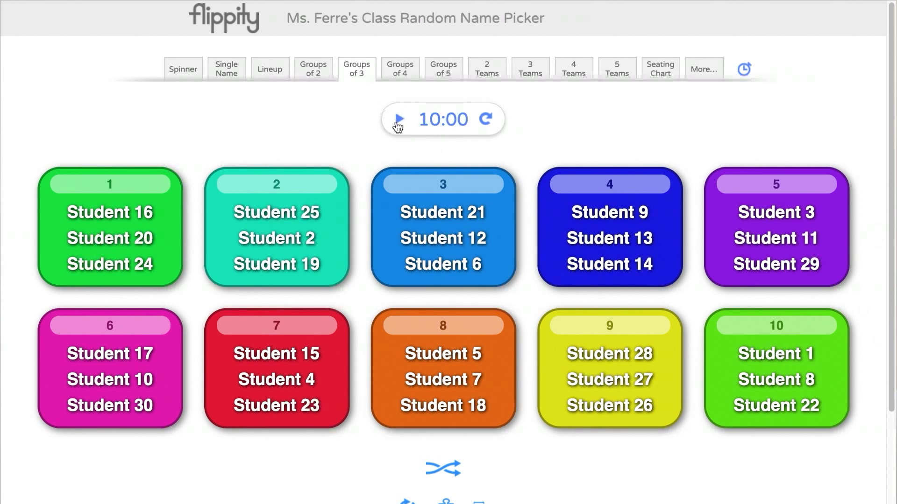
click(398, 119)
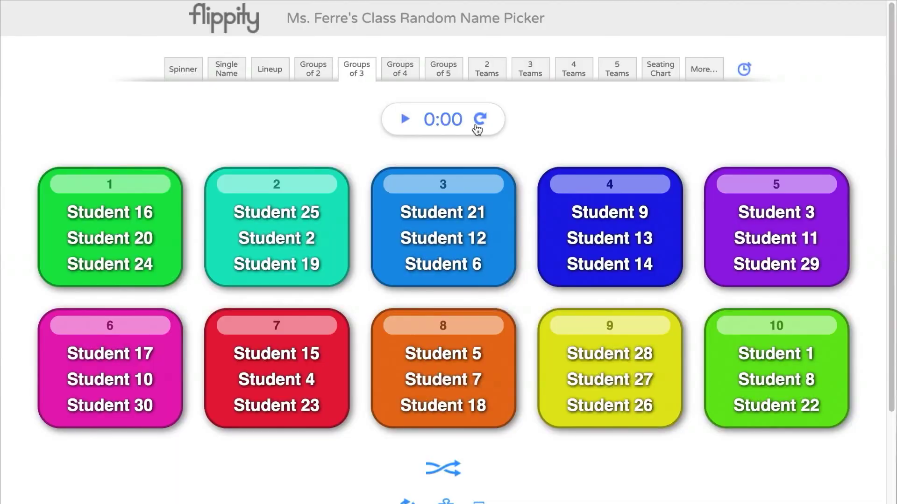
click(435, 119)
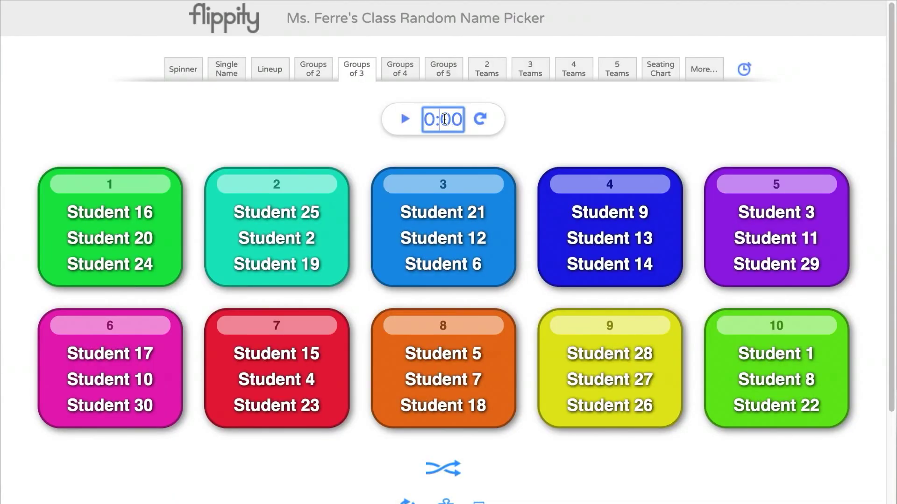
text(9)
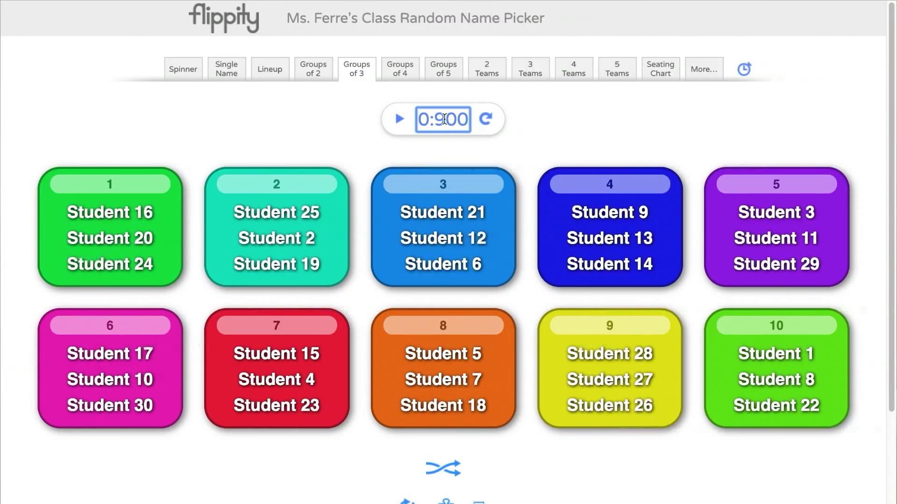
click(398, 122)
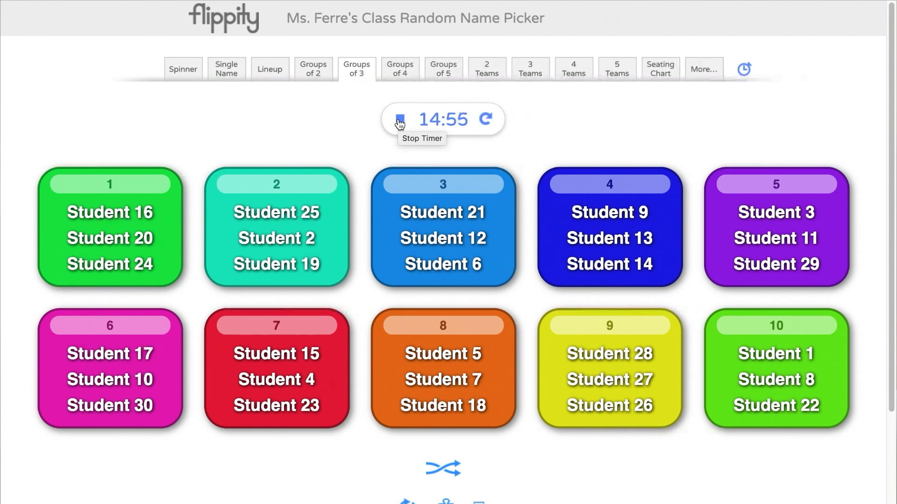
click(486, 120)
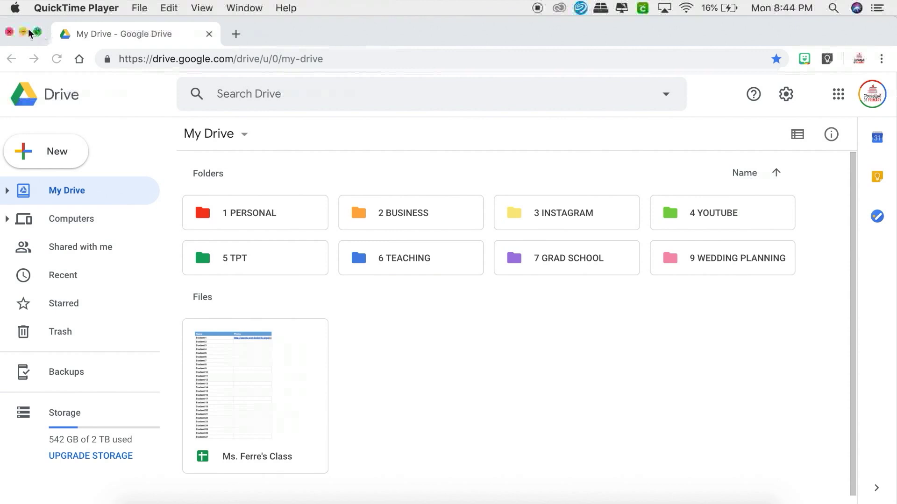
- Create a FLIPPITY folder in My Drive and drag the class roster spreadsheet into it
click(37, 32)
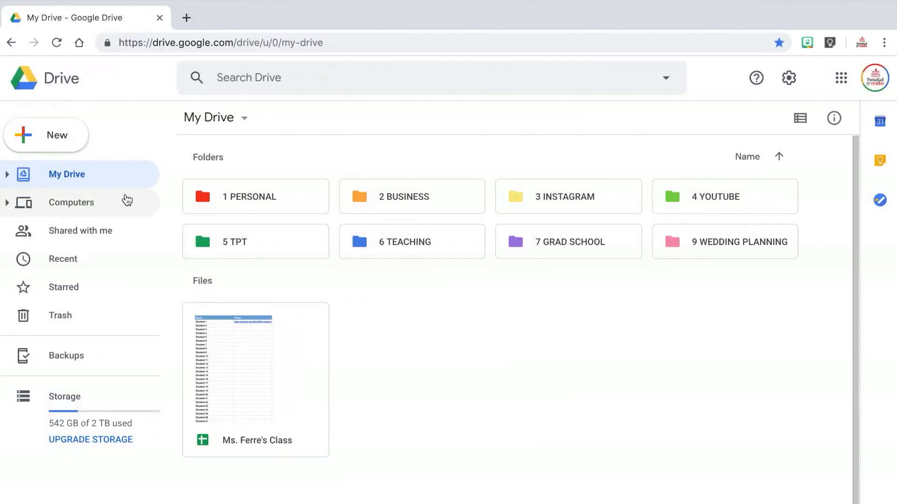
click(60, 134)
click(61, 140)
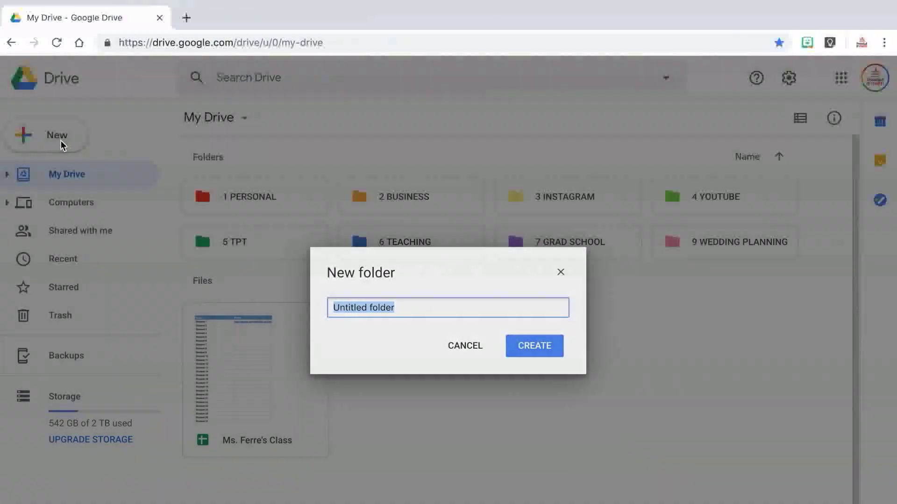
text(FLIPPITY)
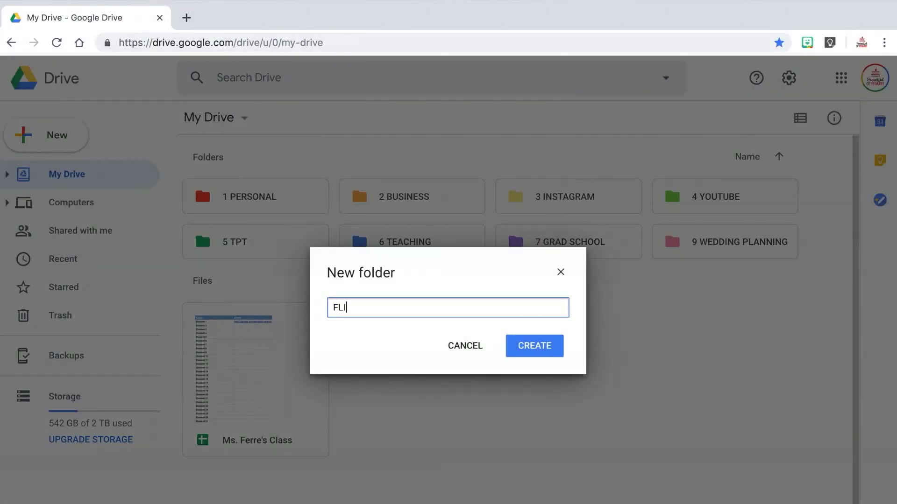
click(534, 346)
drag(292, 392, 403, 249)
click(258, 293)
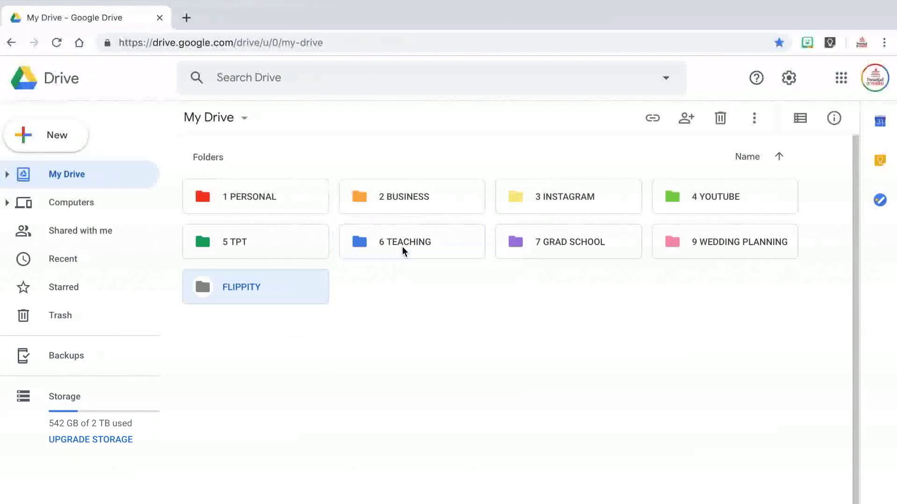